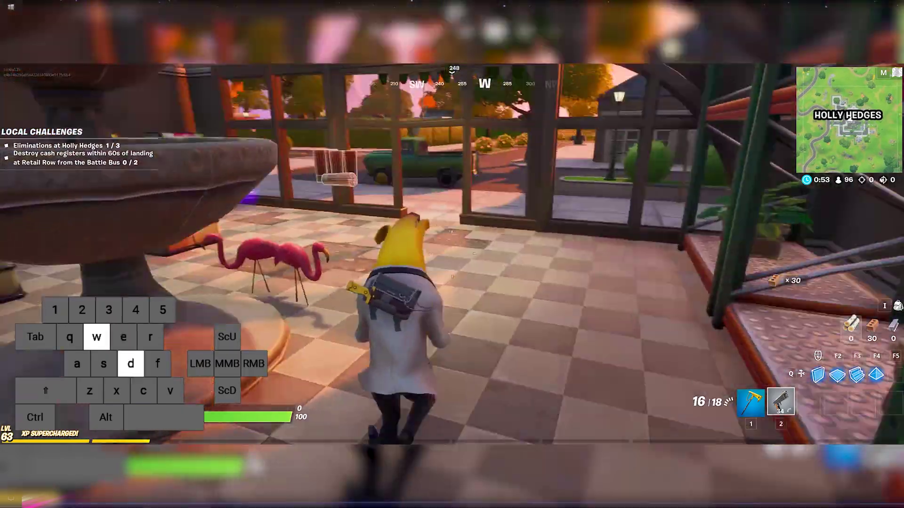
key("e")
key("a")
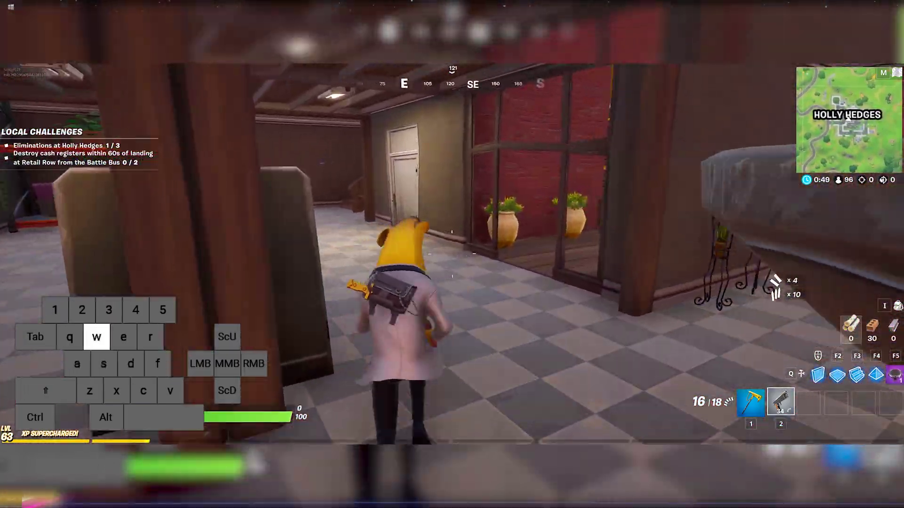
key("w")
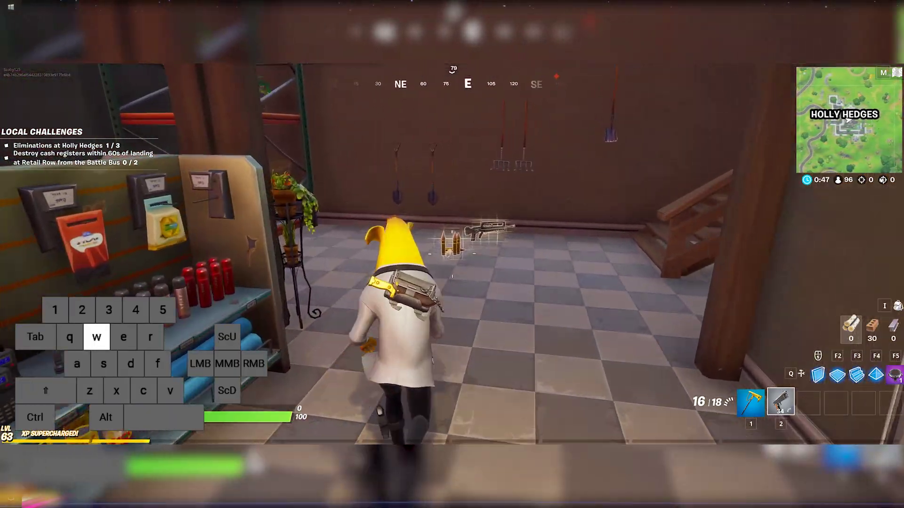
key("e")
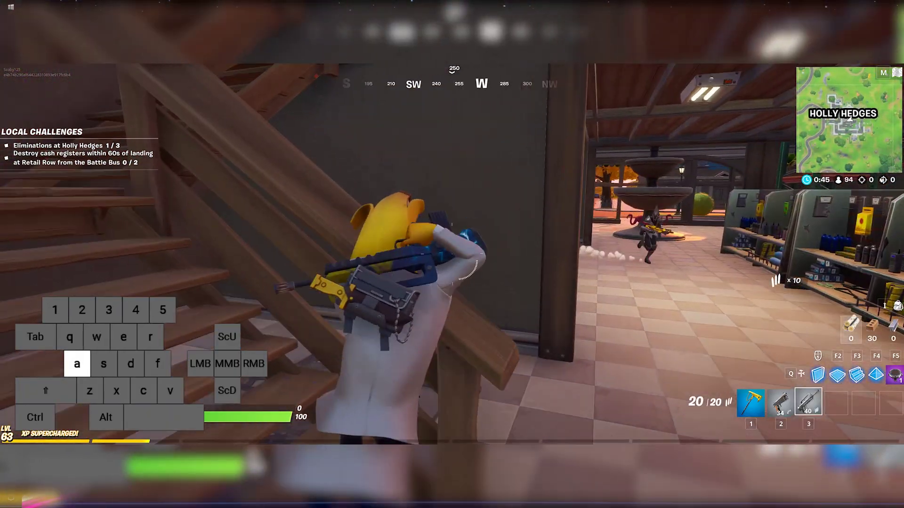
key("d")
right_click(452, 254)
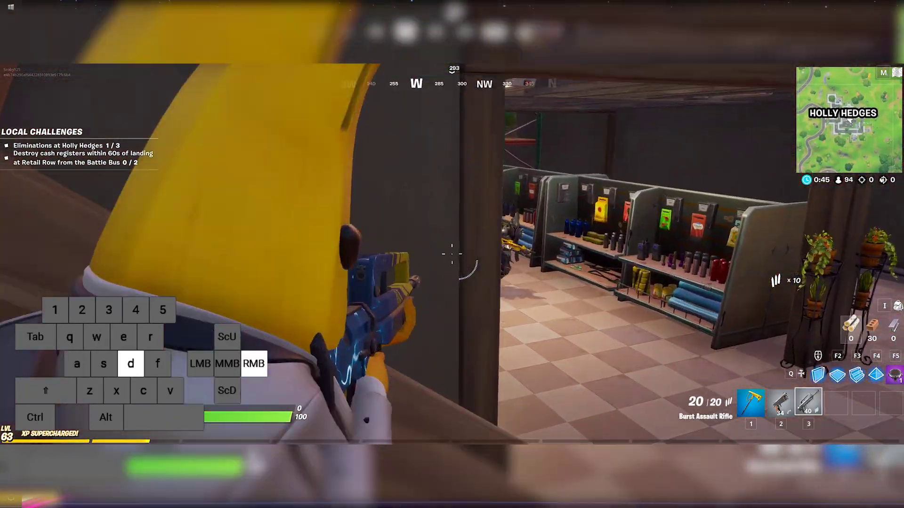
key("a")
left_click(452, 254)
key("s")
key("a")
left_click(452, 255)
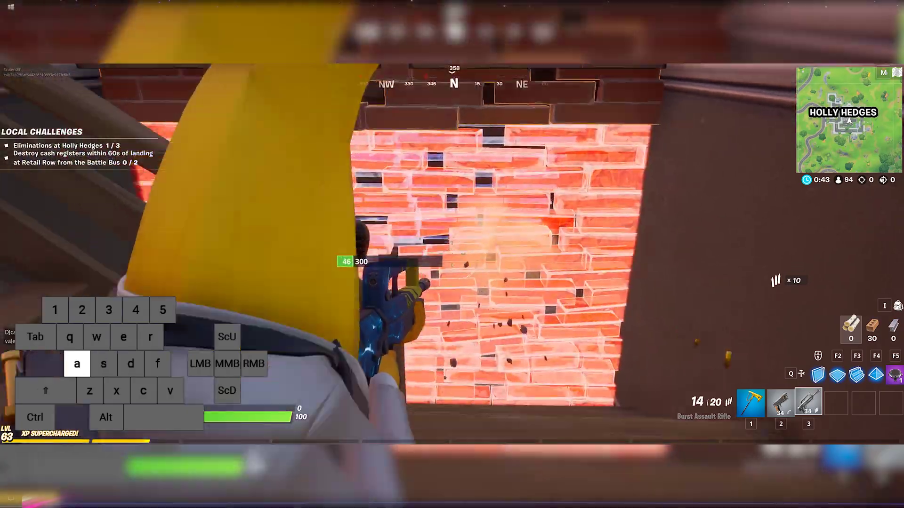
key("w")
key("s")
key("d")
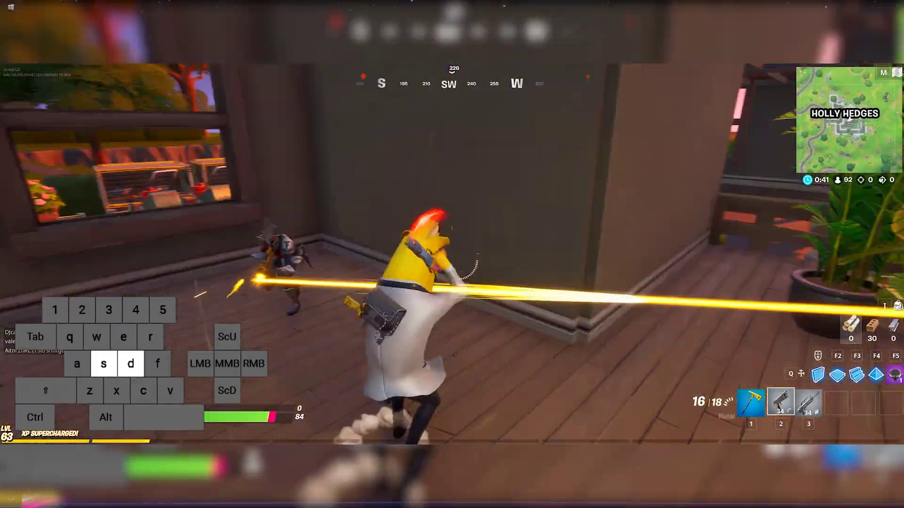
left_click(452, 255)
key("2")
left_click(452, 255)
left_click(452, 254)
key("w")
key("a")
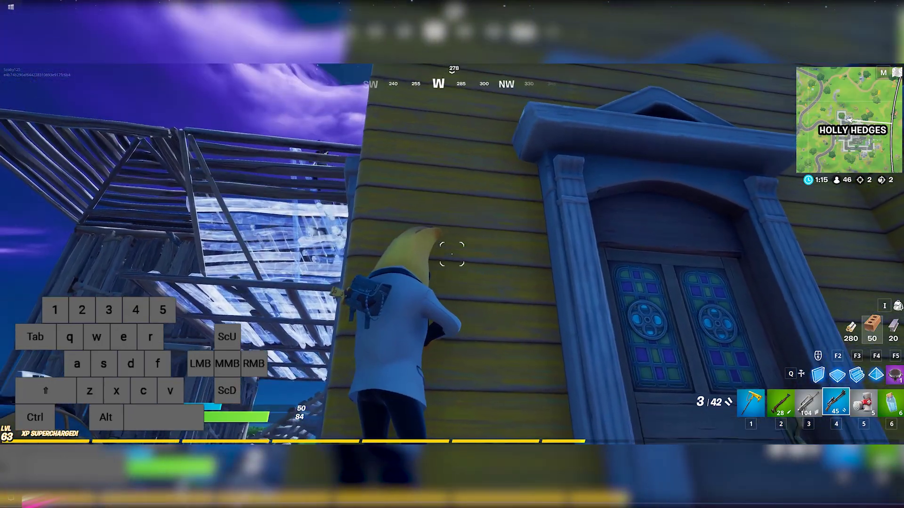
key("d")
key("w")
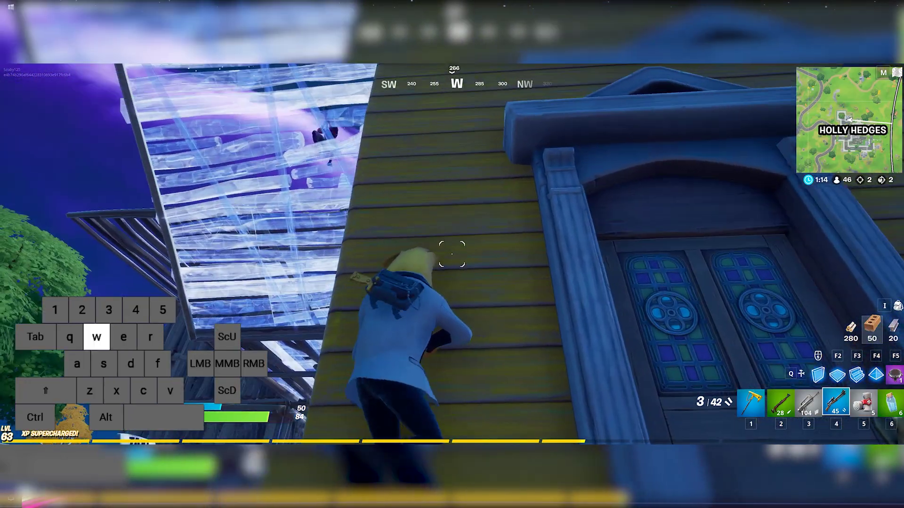
key("a")
key("s")
left_click(452, 254)
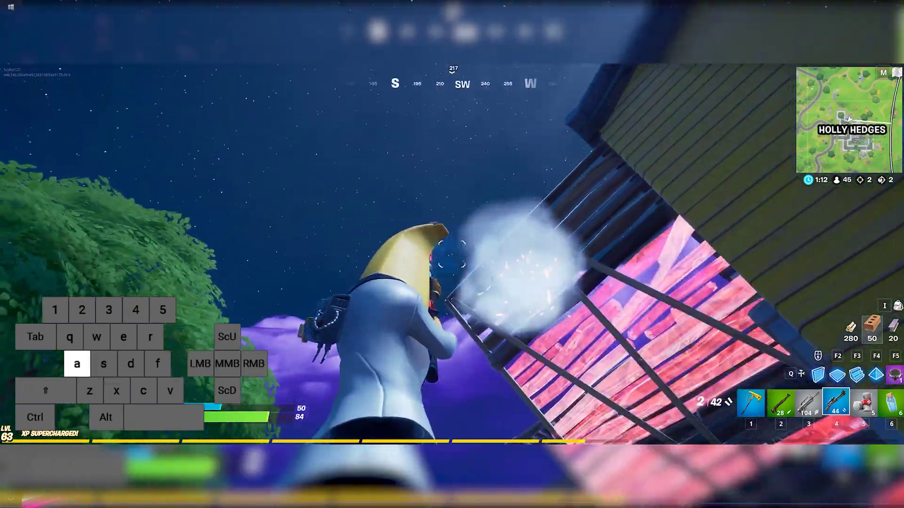
key("s")
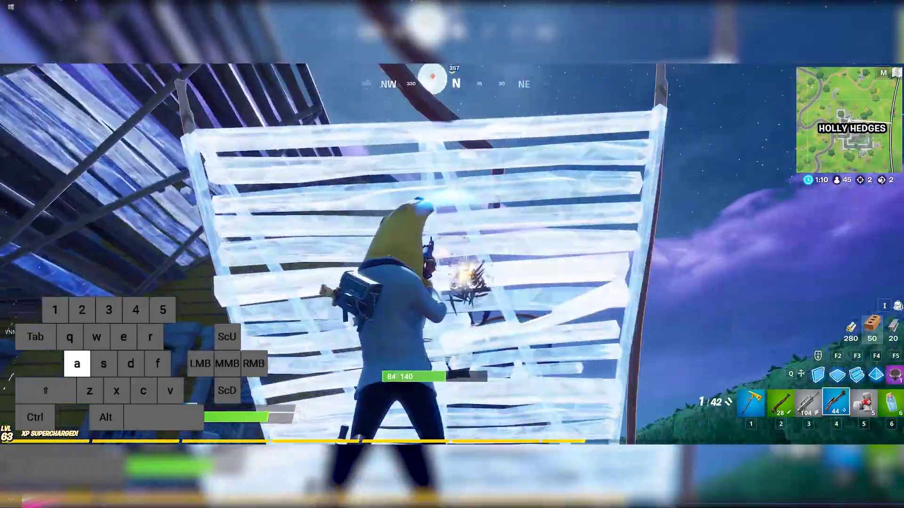
key("w")
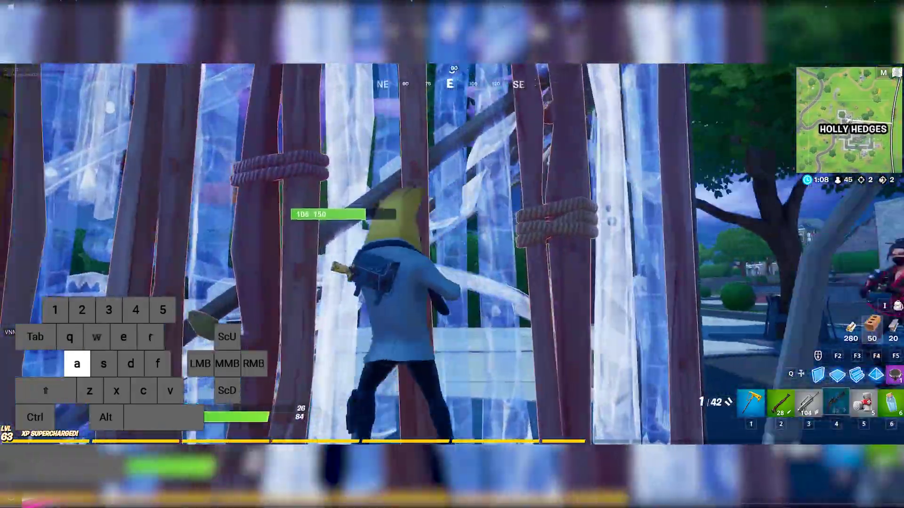
key("d")
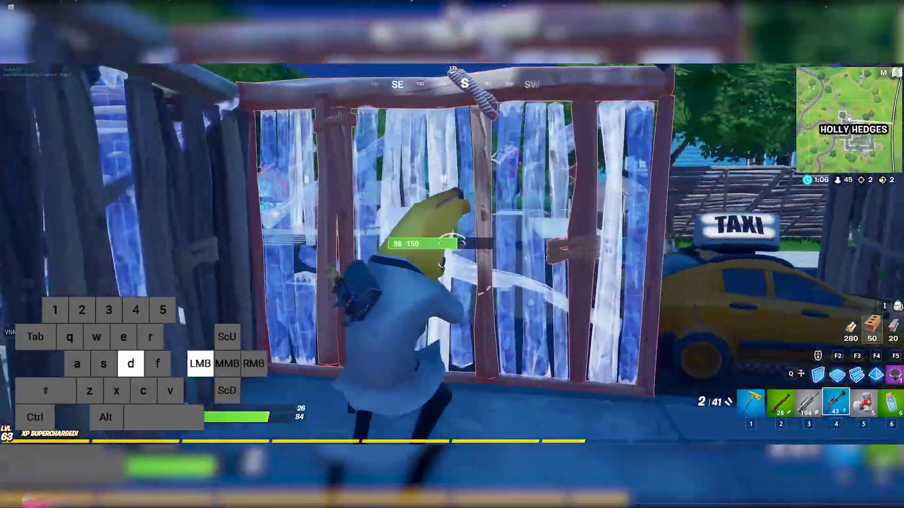
left_click(452, 254)
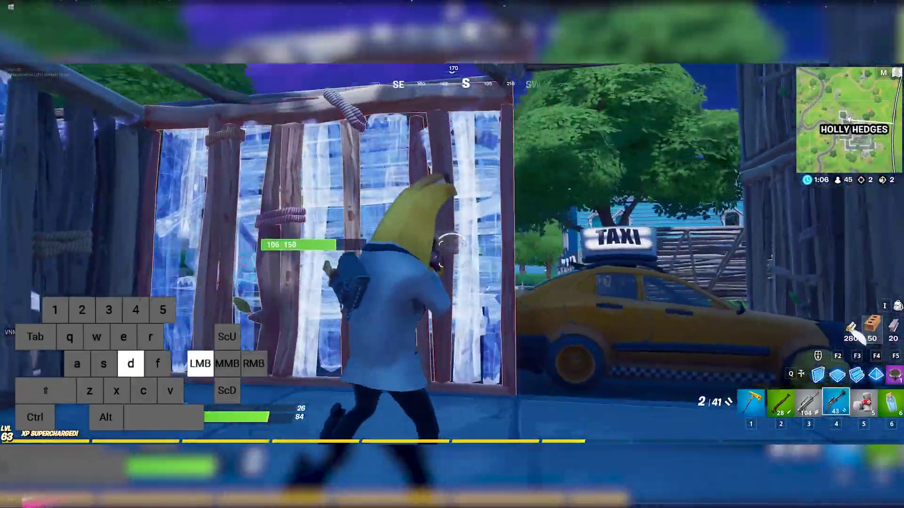
key("s")
key("d")
key("w")
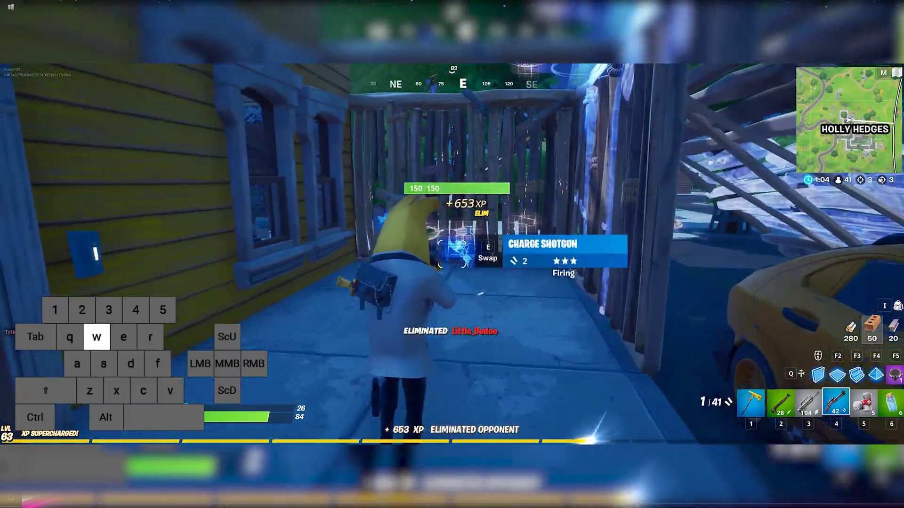
key("d")
key("3")
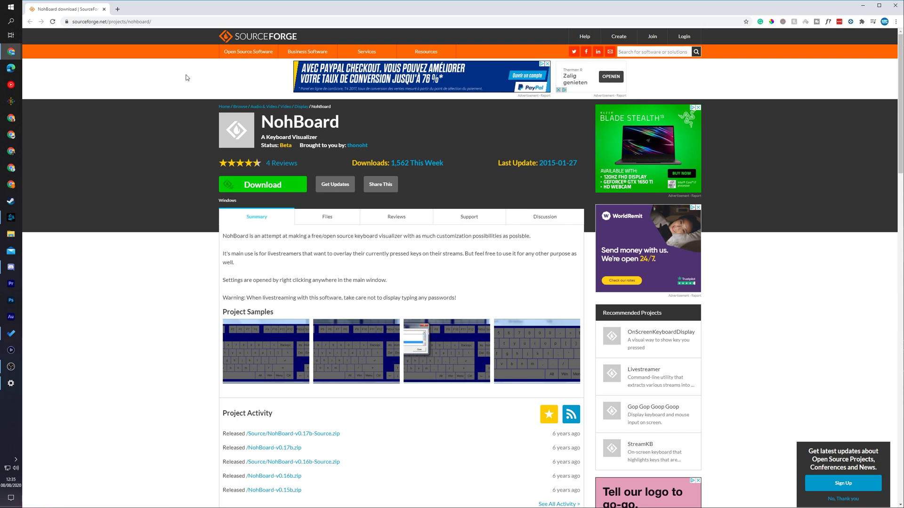
Step: Download NohBoard from its SourceForge project page
left_click(151, 22)
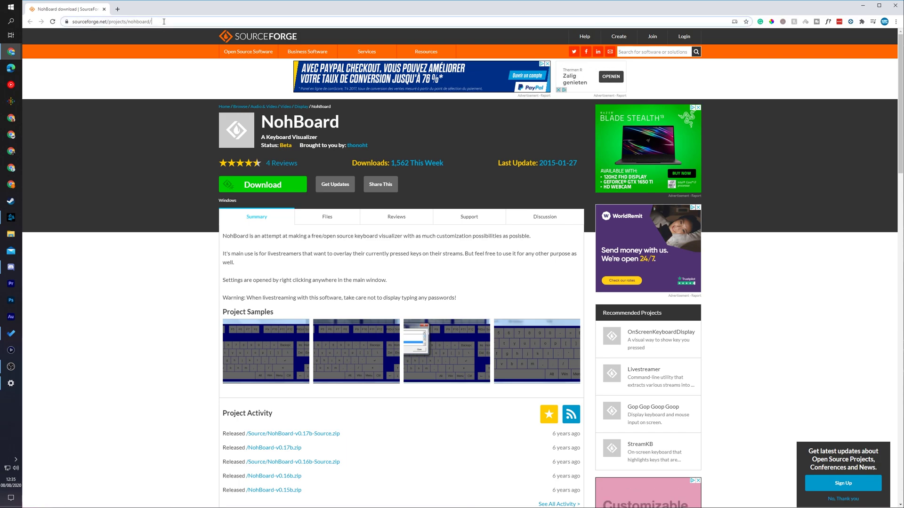
left_click(157, 113)
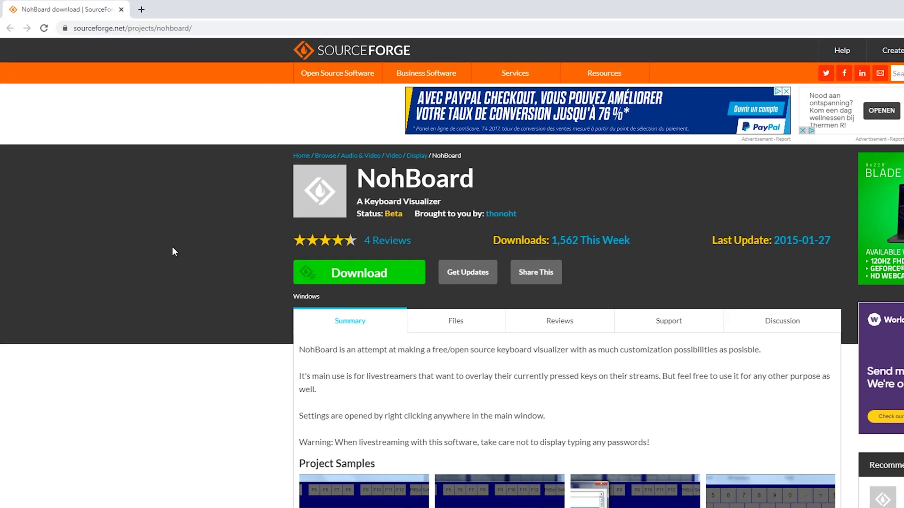
left_click(376, 274)
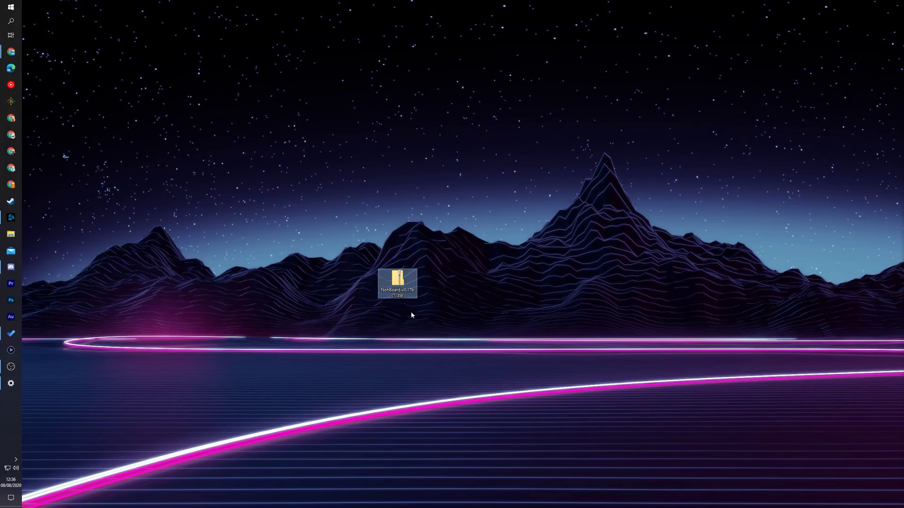
Step: Extract the NohBoard folder from the NohBoard-v0.17b (1).zip archive to the desktop, replacing the existing files
left_click(399, 285)
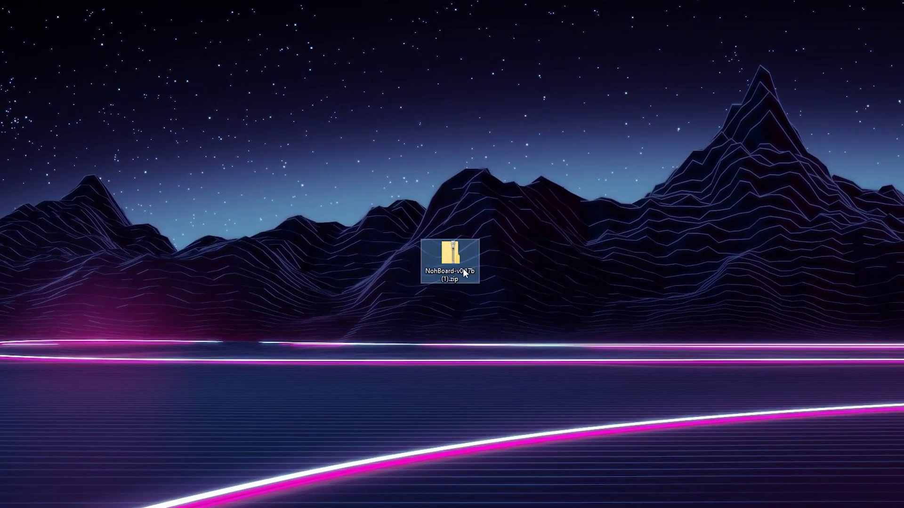
double_click(451, 258)
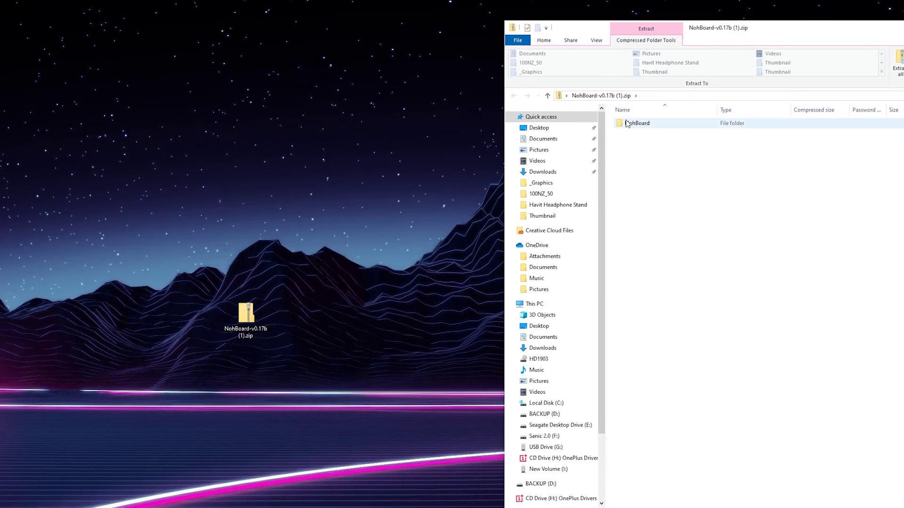
left_click_drag(627, 123, 303, 323)
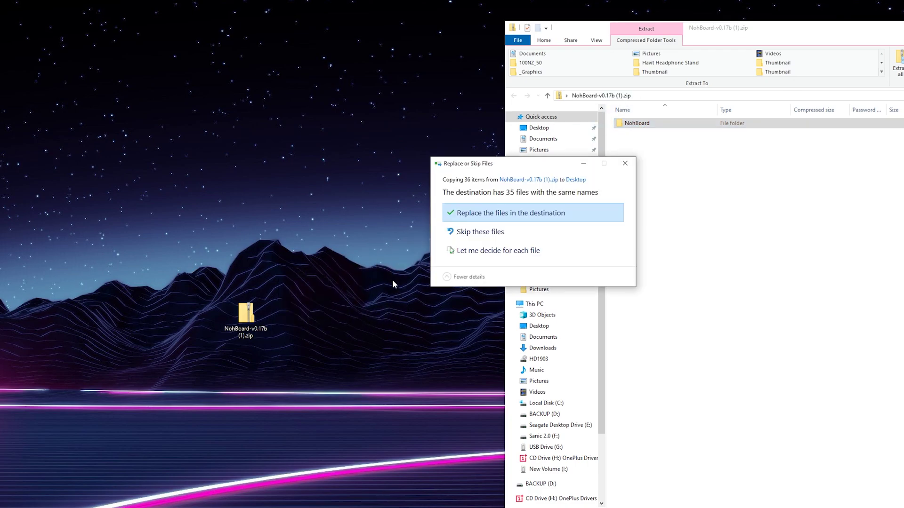
left_click(469, 213)
key("alt+F4")
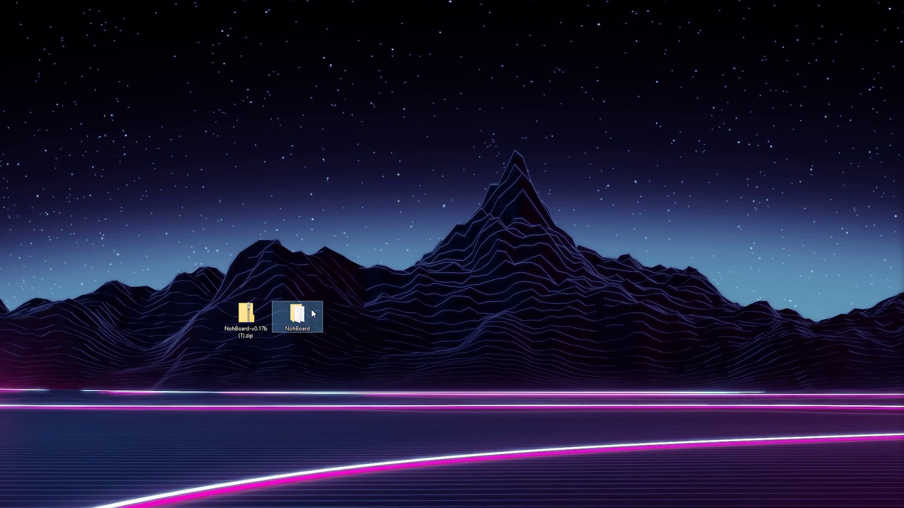
Step: Open the extracted NohBoard folder on the desktop and launch NohBoard.exe
double_click(296, 318)
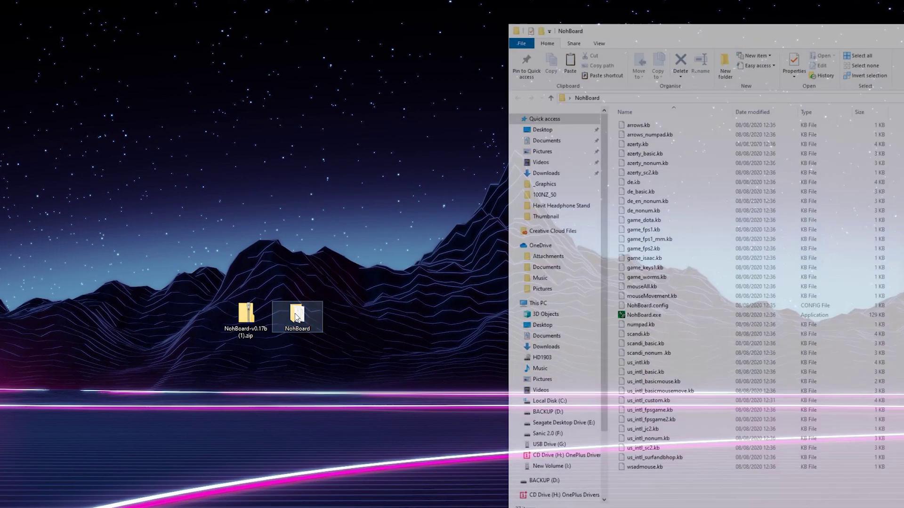
left_click_drag(687, 30, 278, 27)
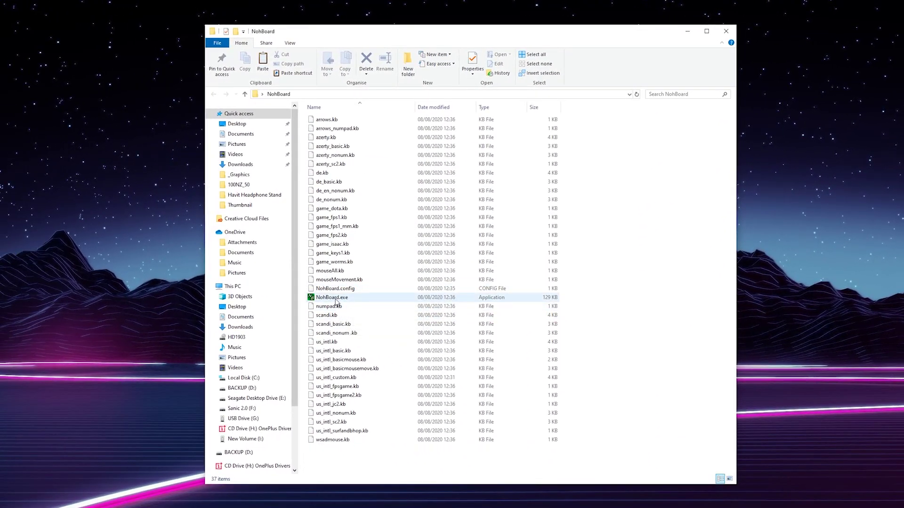
left_click(343, 299)
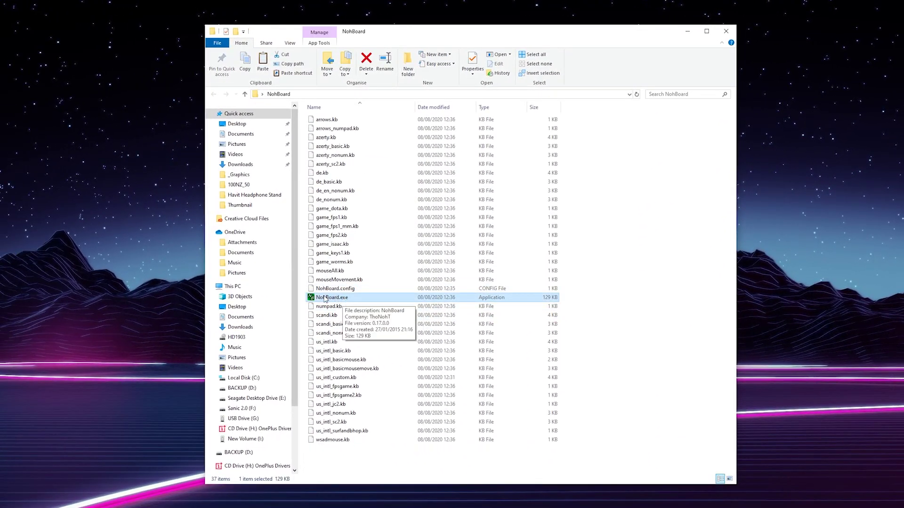
double_click(332, 298)
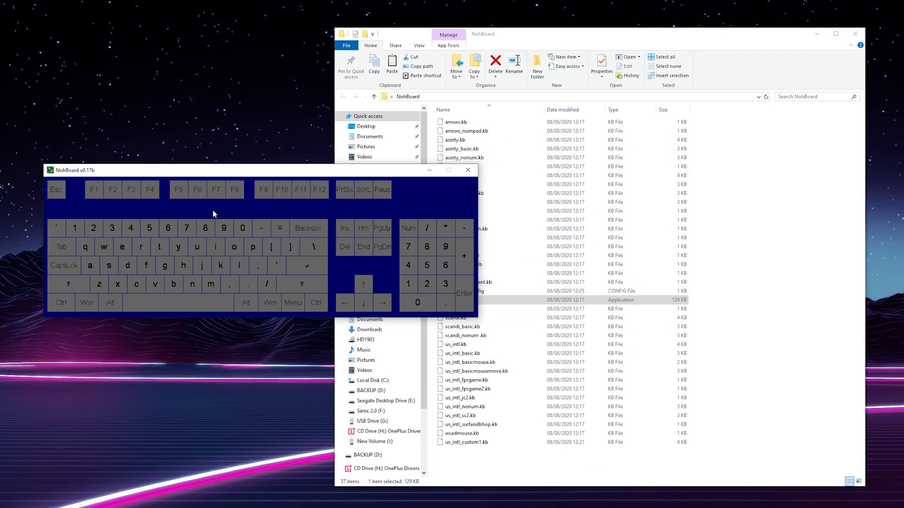
Step: Open the keyboard visualizer's settings, set the small font size to 24 and close the settings
left_click_drag(256, 218, 269, 220)
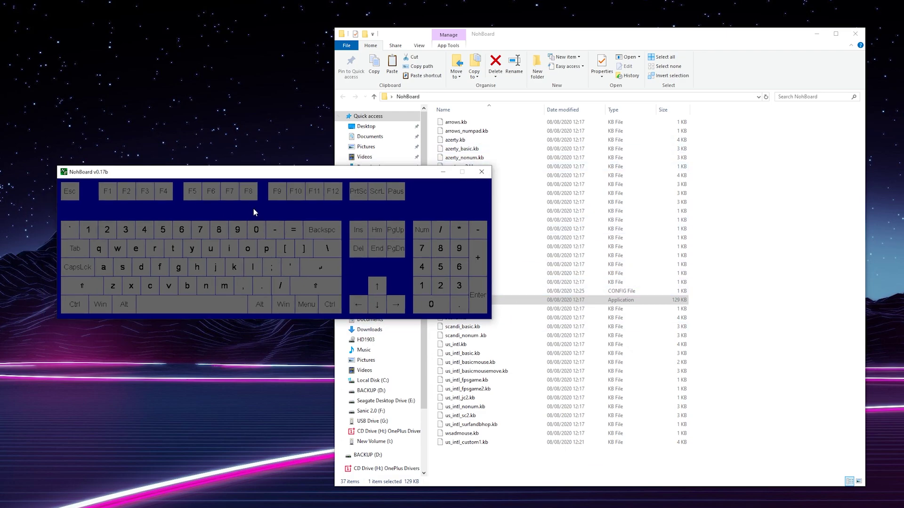
right_click(254, 211)
left_click(270, 219)
left_click_drag(162, 185, 460, 171)
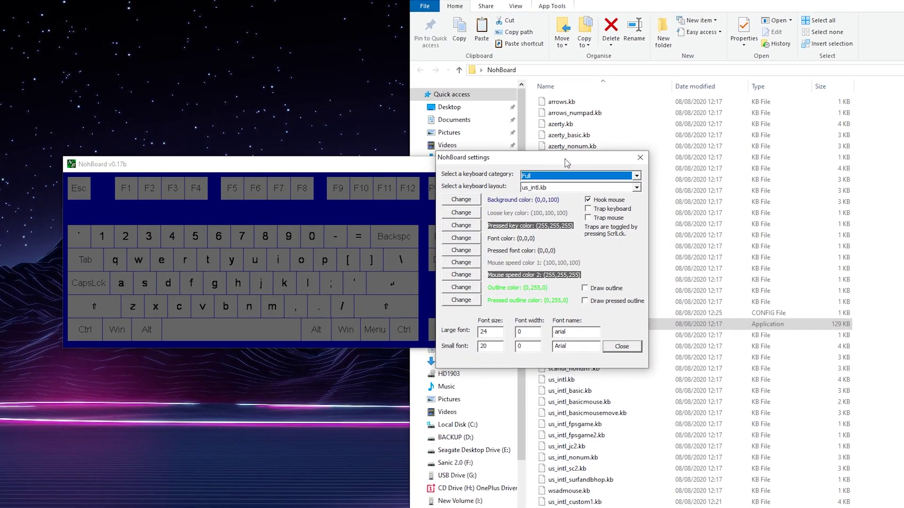
left_click(492, 331)
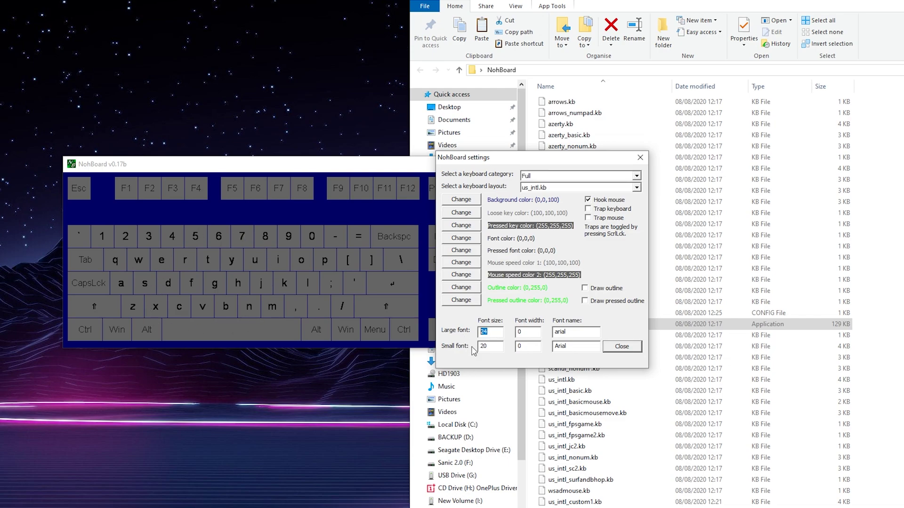
double_click(484, 346)
type("24")
left_click(623, 348)
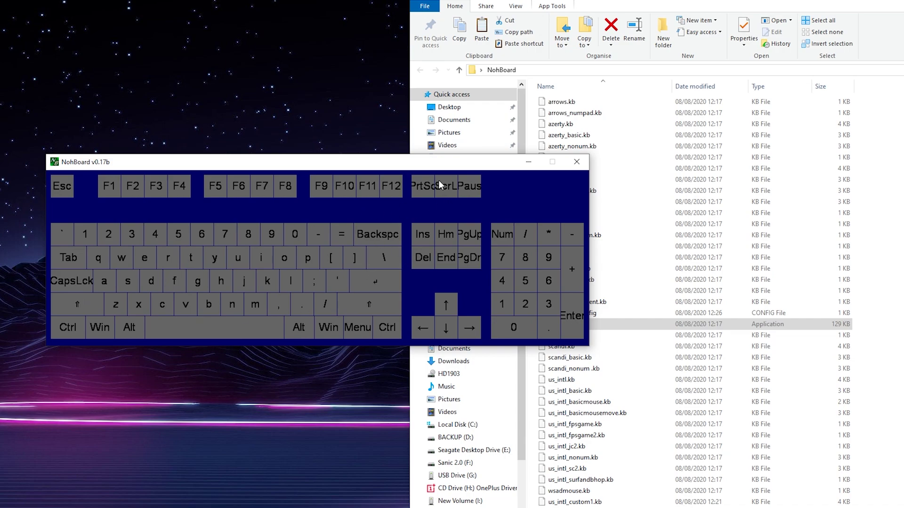
Step: Reopen the settings, place the dialog beside the keyboard and set the small font size to 20
right_click(412, 255)
left_click(435, 291)
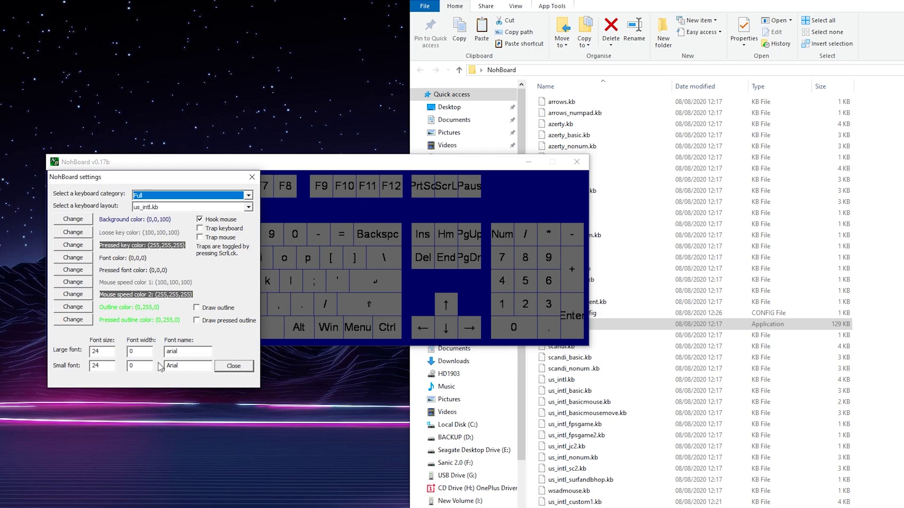
left_click_drag(145, 183, 688, 162)
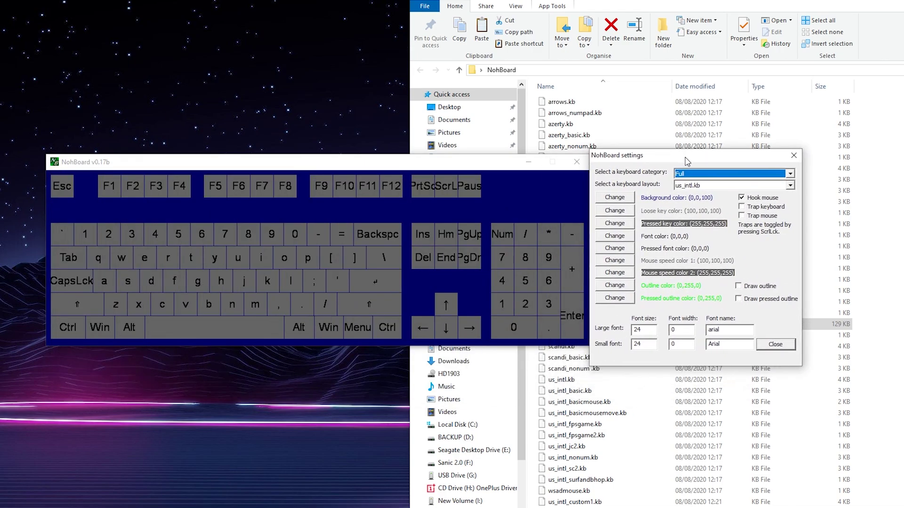
double_click(637, 343)
type("20")
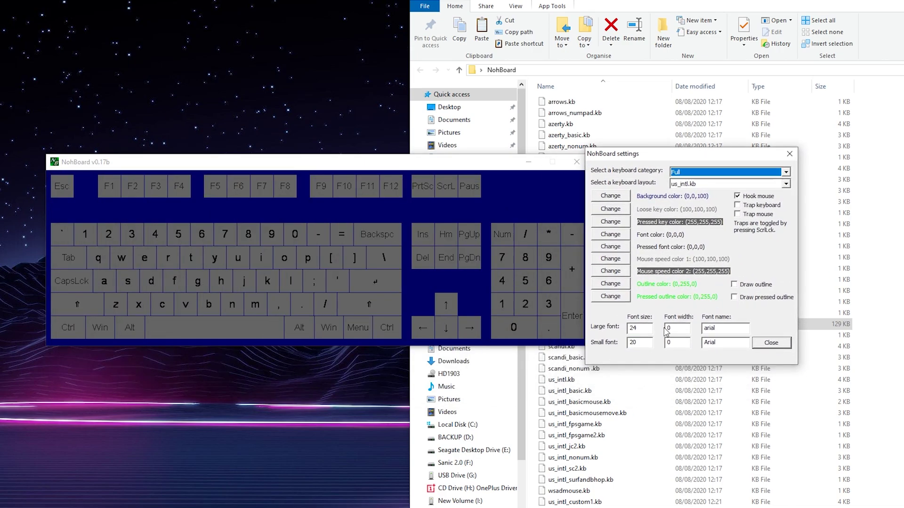
Step: Increase the large font's width to stretch the main key labels, and close the settings
double_click(668, 328)
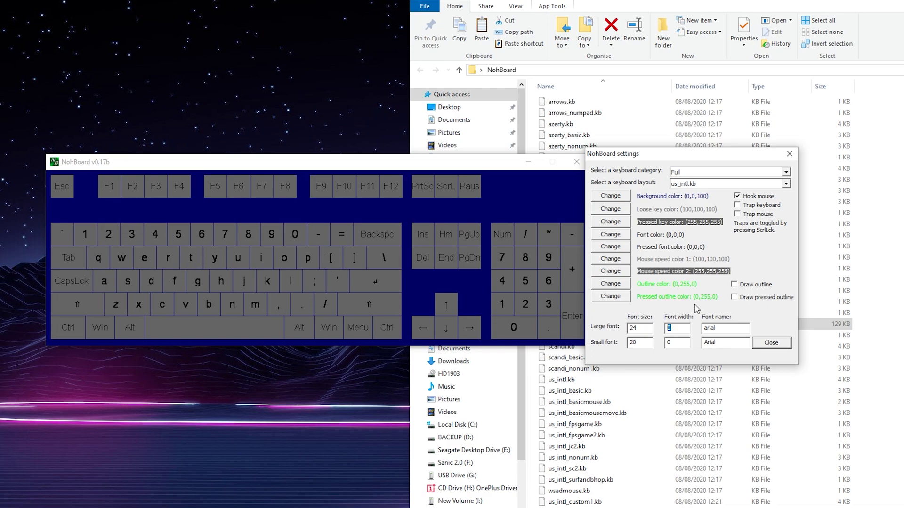
left_click(673, 328)
key("Return")
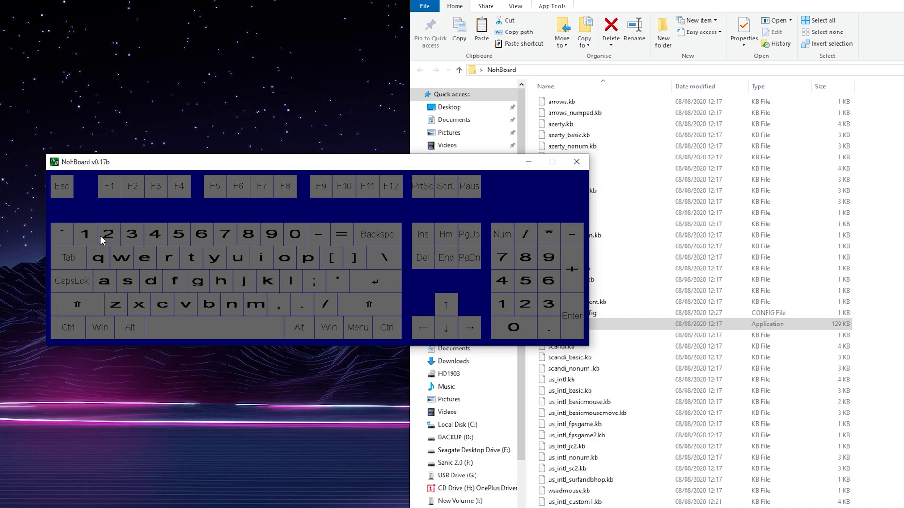
Step: Reopen the keyboard visualizer's settings, reset the large font's width to 0 and close the settings
right_click(166, 294)
left_click(198, 298)
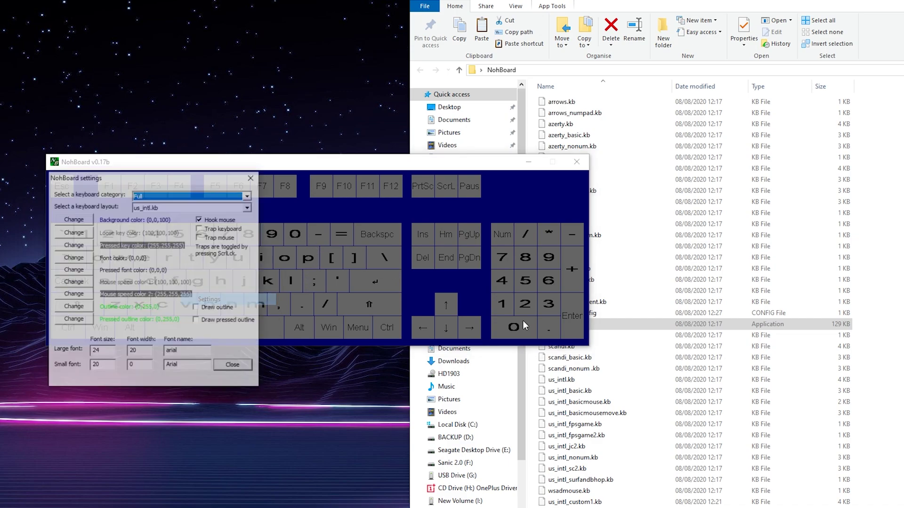
left_click_drag(113, 181, 623, 169)
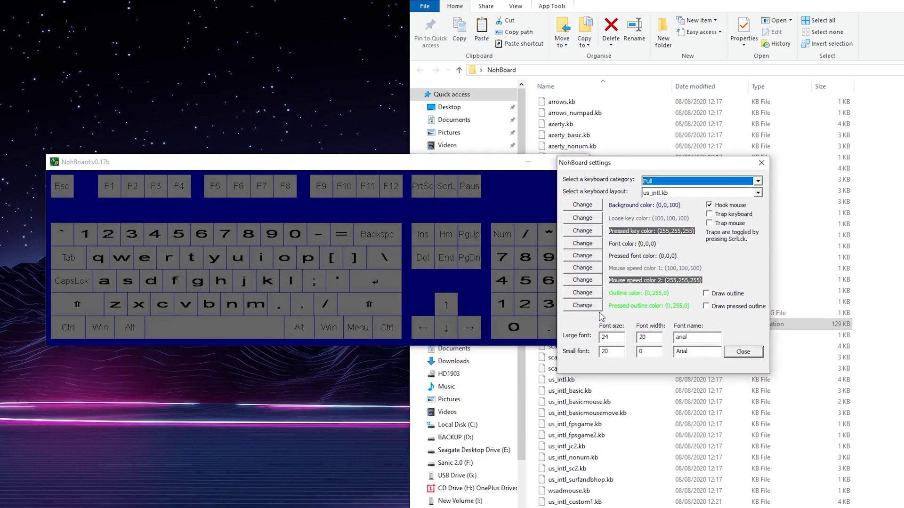
double_click(642, 337)
type("0")
key("Return")
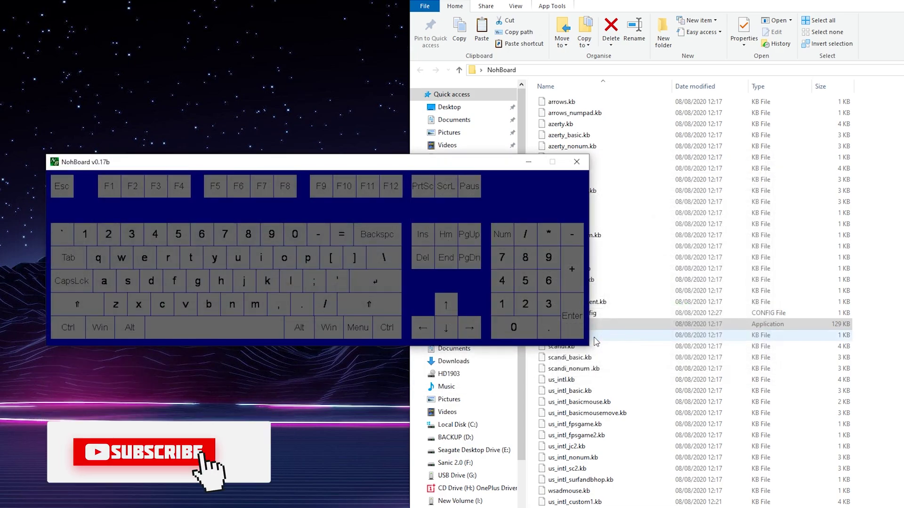
Step: Reopen the settings, place the dialog beside the keyboard and clear the large font's name
right_click(414, 264)
left_click(434, 274)
left_click_drag(117, 177, 658, 150)
double_click(734, 325)
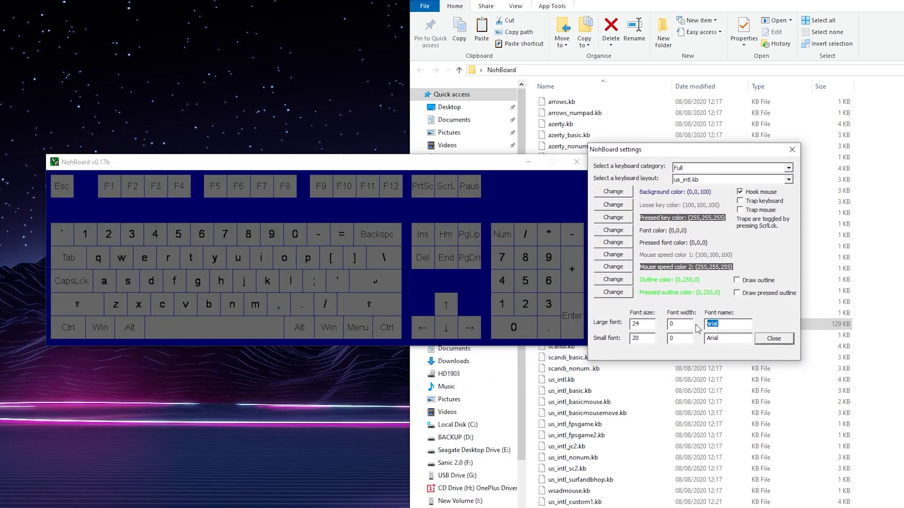
type("ng")
key("BackSpace")
key("BackSpace")
Step: Open the Windows font settings, browse the available fonts and view the Algerian font's details
key("super")
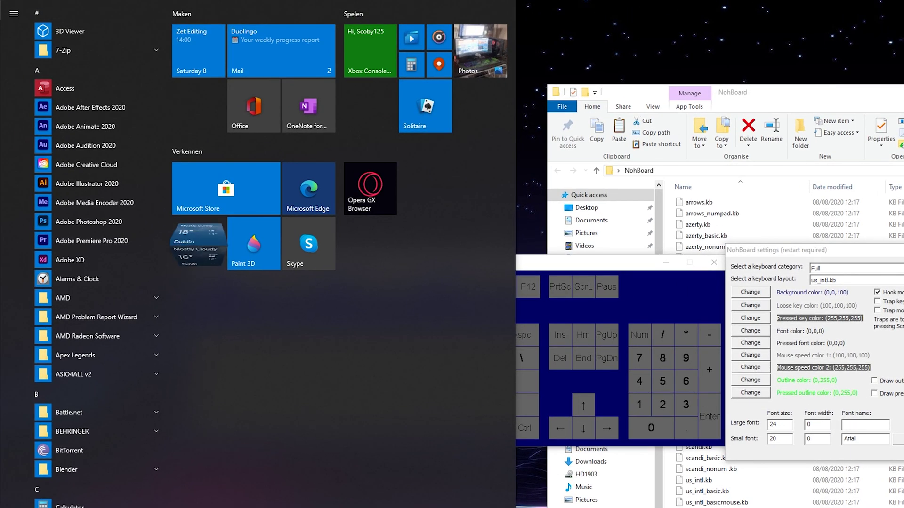
type("font")
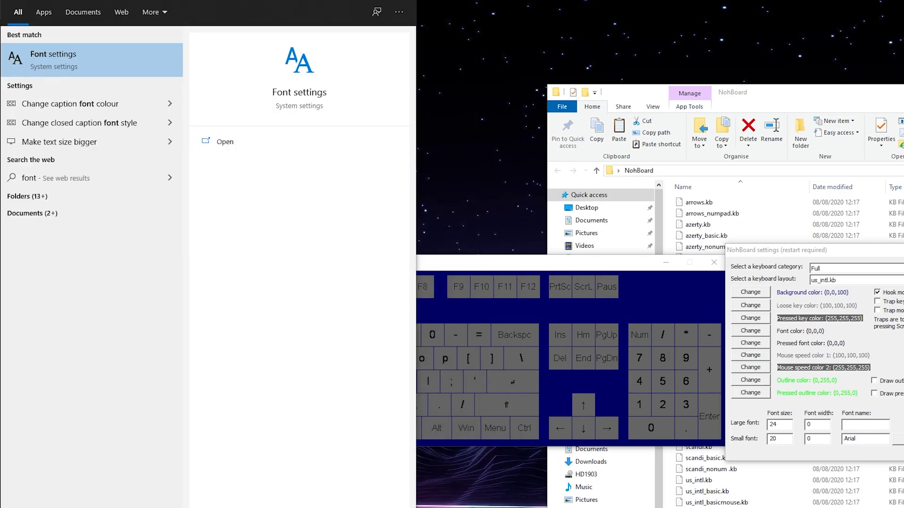
key("Return")
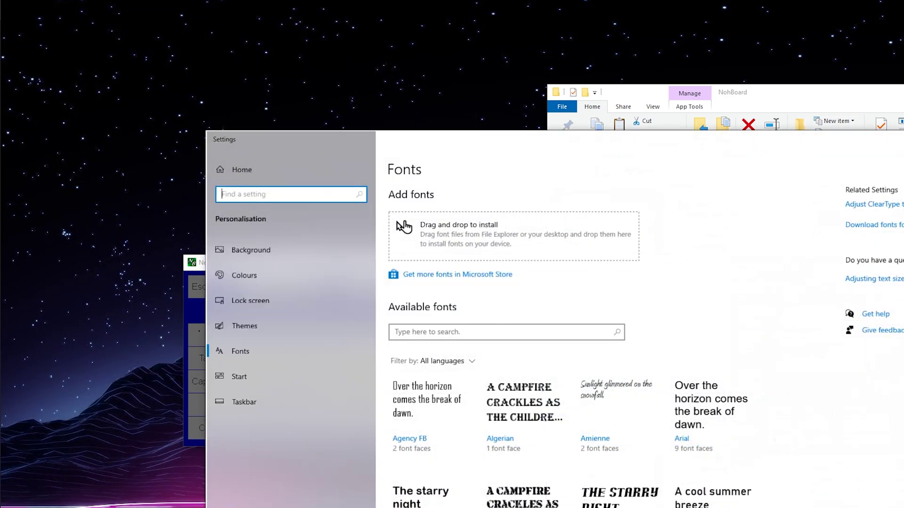
scroll(628, 405, "down", 5)
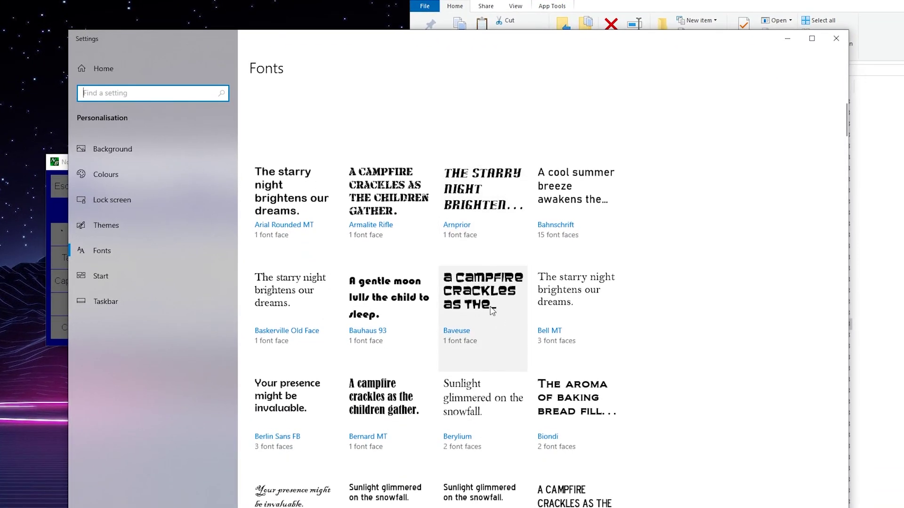
scroll(521, 334, "up", 6)
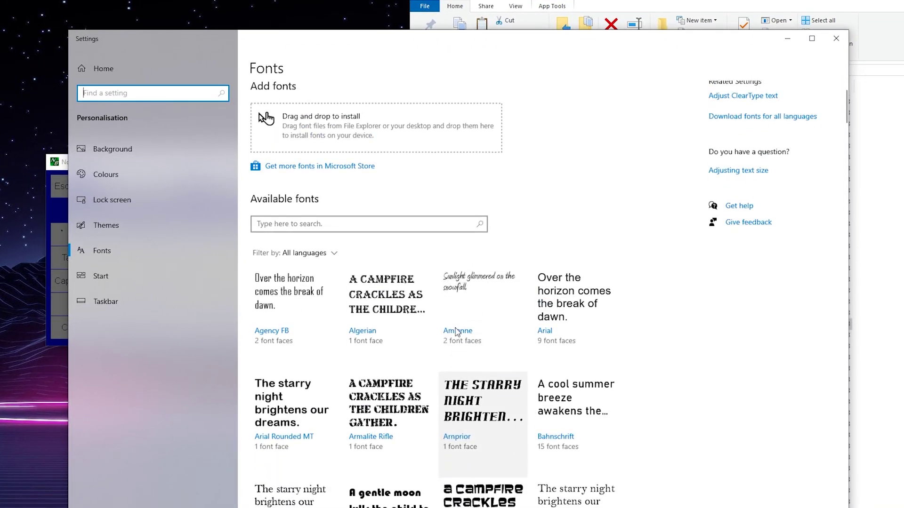
left_click(390, 320)
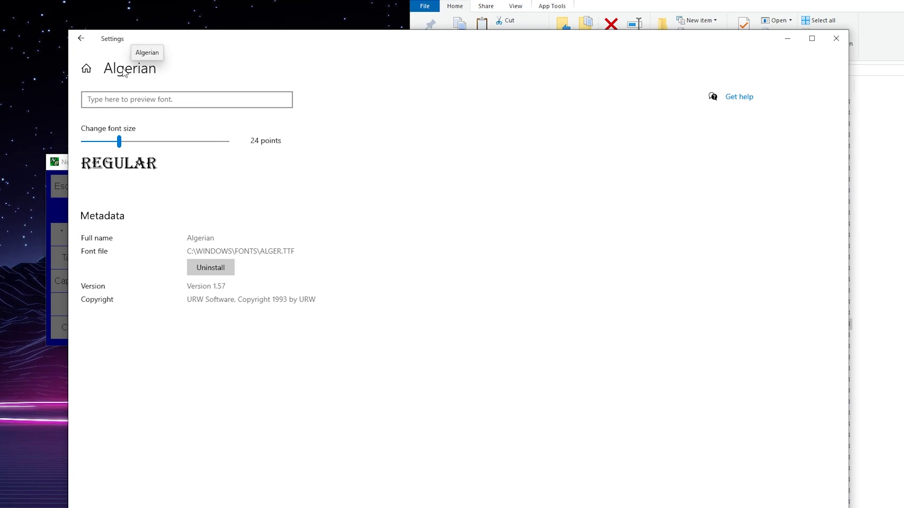
Step: Move the font details window aside, set the large font's name to Algerian and close the visualizer's settings
left_click_drag(303, 46, 903, 145)
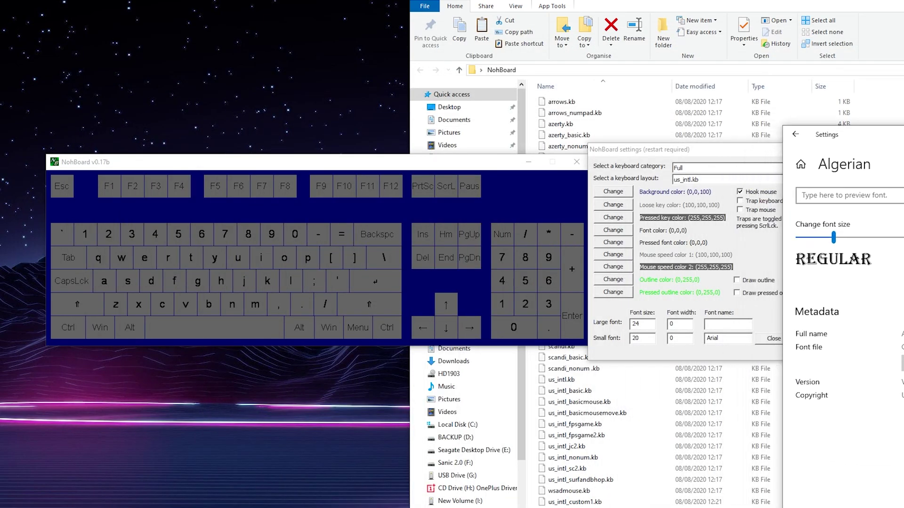
left_click(721, 323)
type("Algerian")
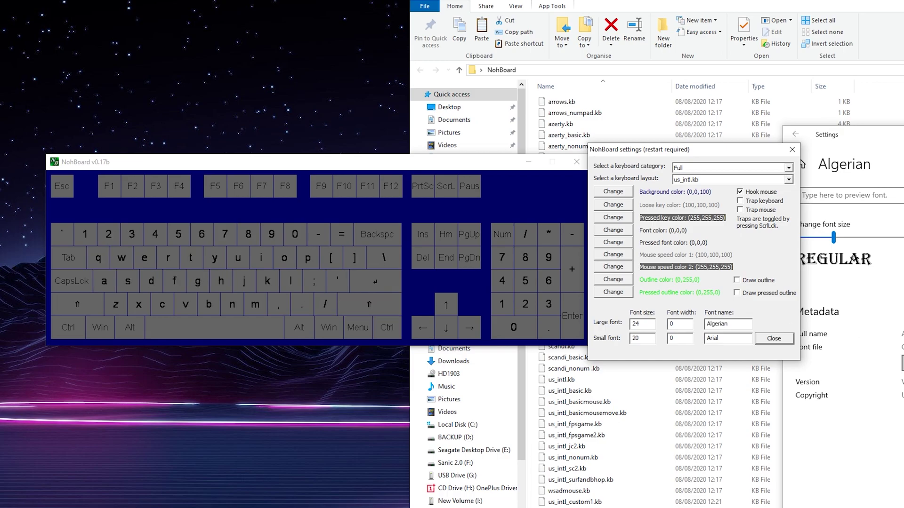
left_click(774, 339)
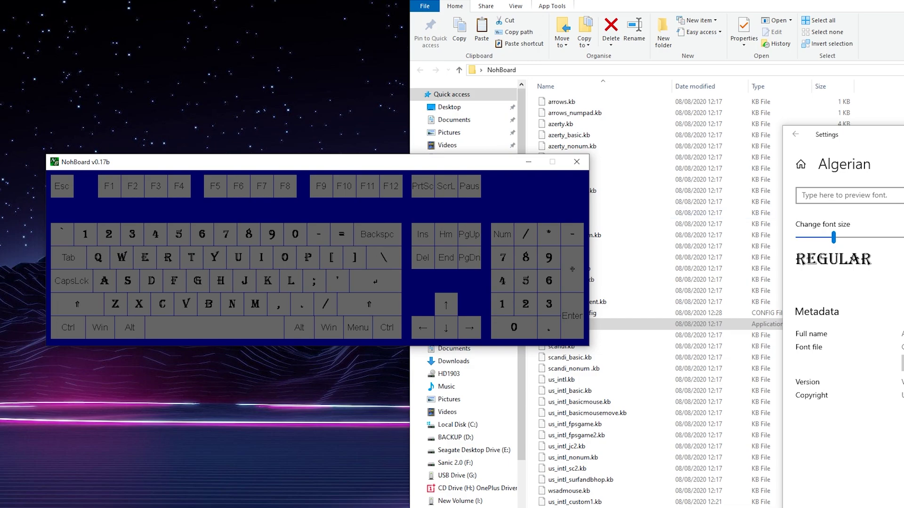
key("super+Down")
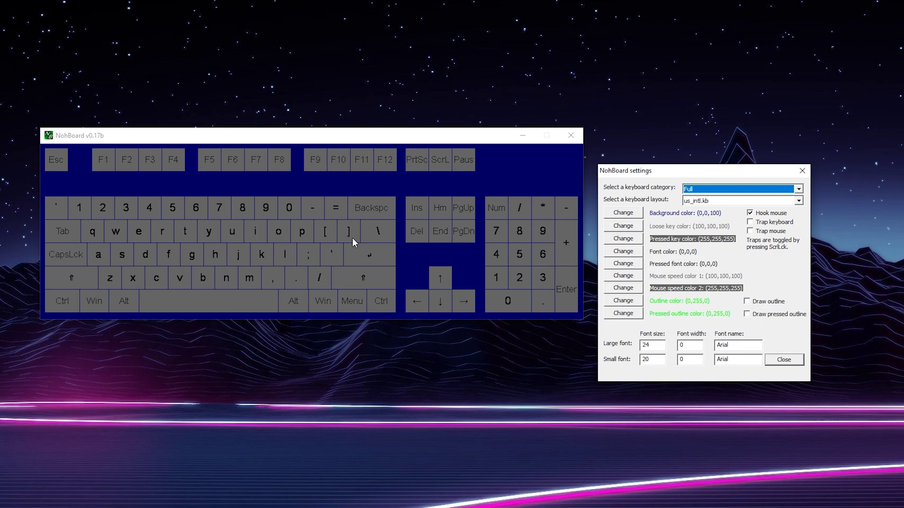
Step: Set the loose key color to a bright green, RGB 7, 192, 12
key("Tab")
key("Tab")
key("Tab")
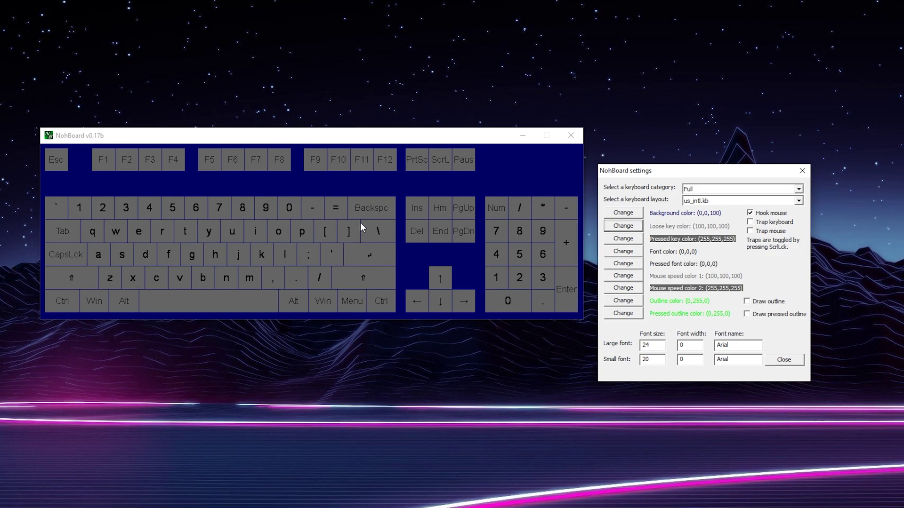
key("w")
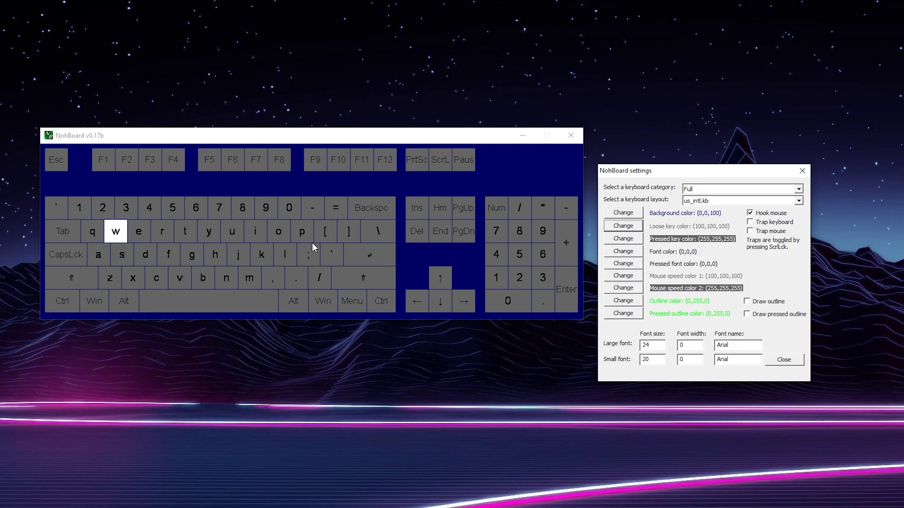
left_click(632, 225)
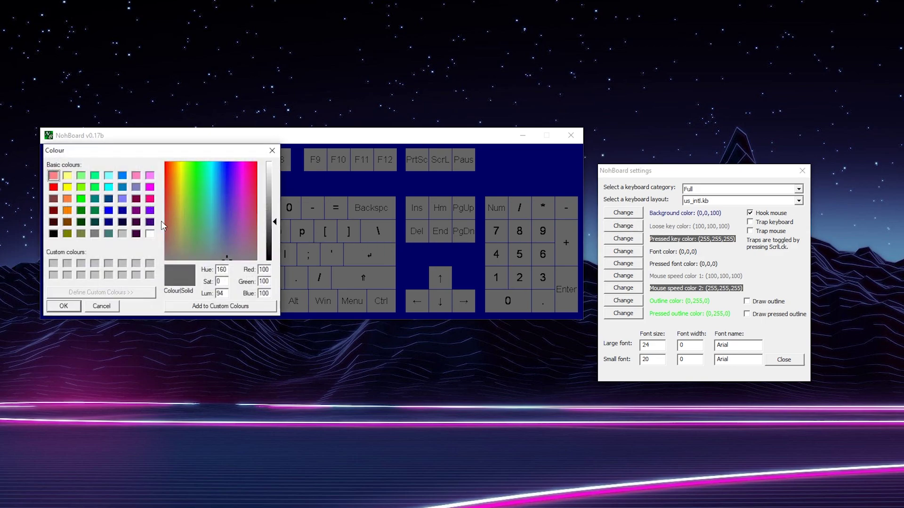
left_click(202, 193)
left_click(195, 169)
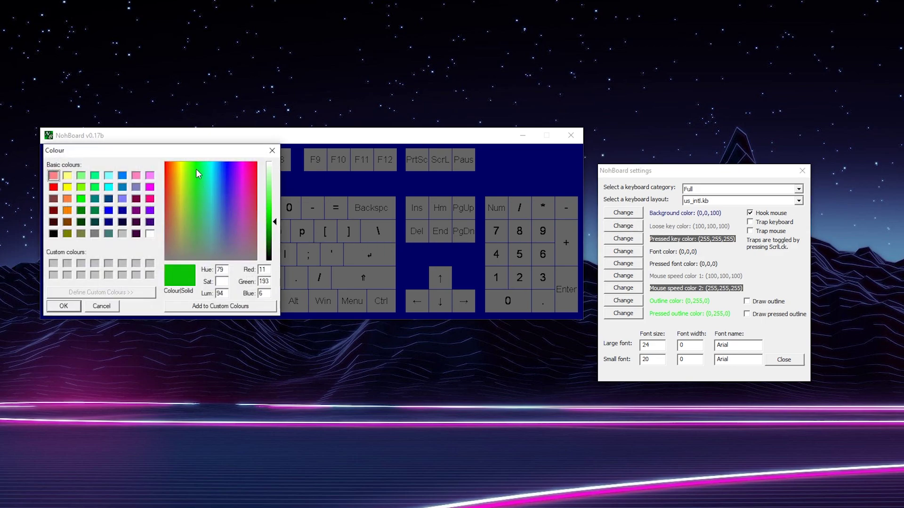
left_click(70, 307)
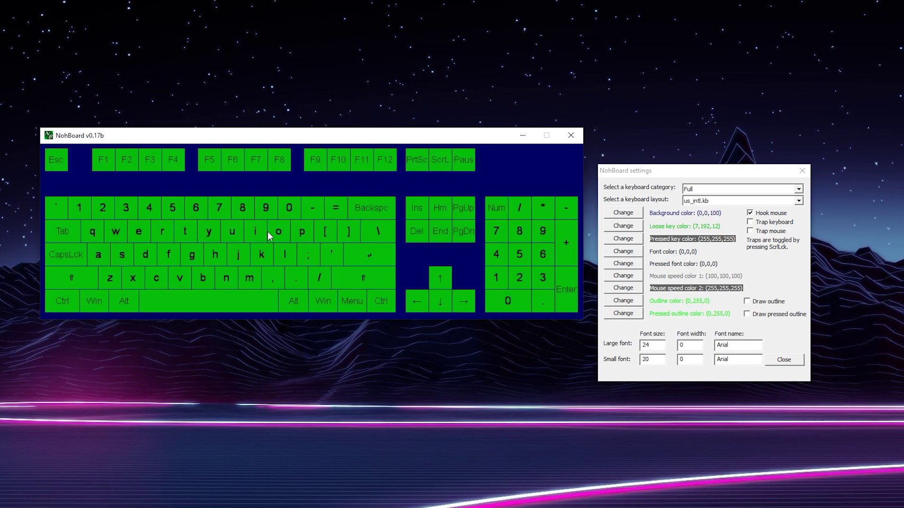
Step: Test how pressed keys are highlighted against the green keys, using the d, w and s keys
key("d")
key("w")
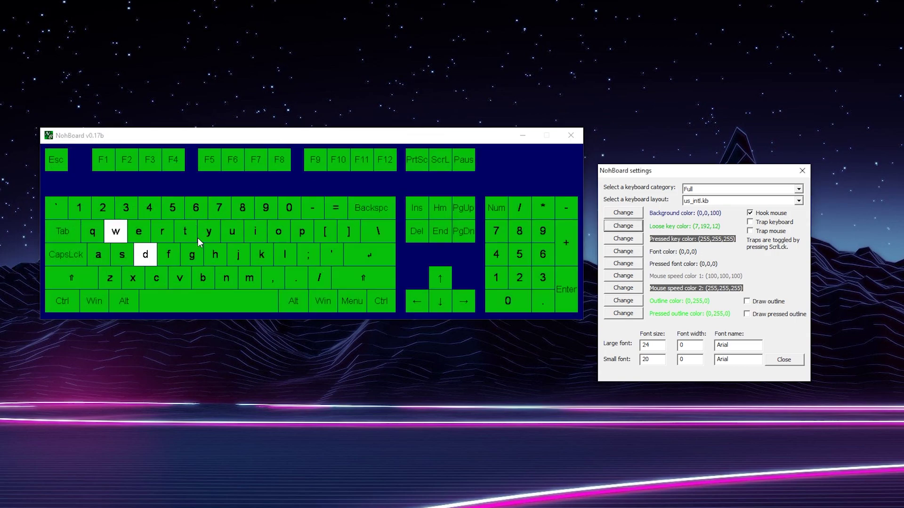
key("s")
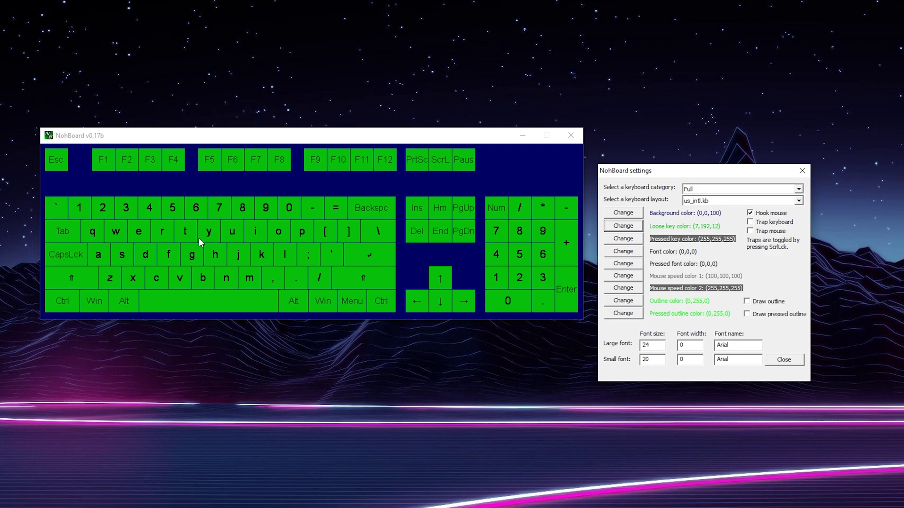
Step: Set the font color to orange, RGB 255, 128, 64, and test it with the w key
left_click(631, 253)
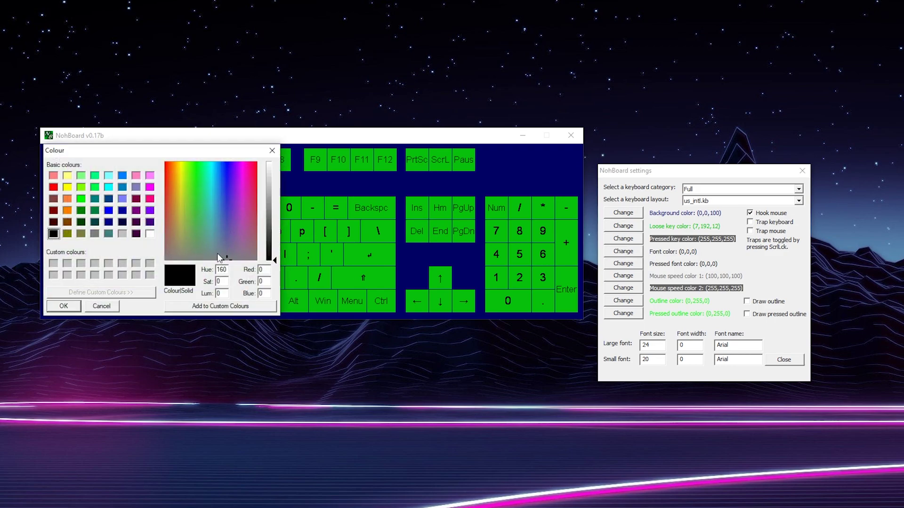
left_click(68, 198)
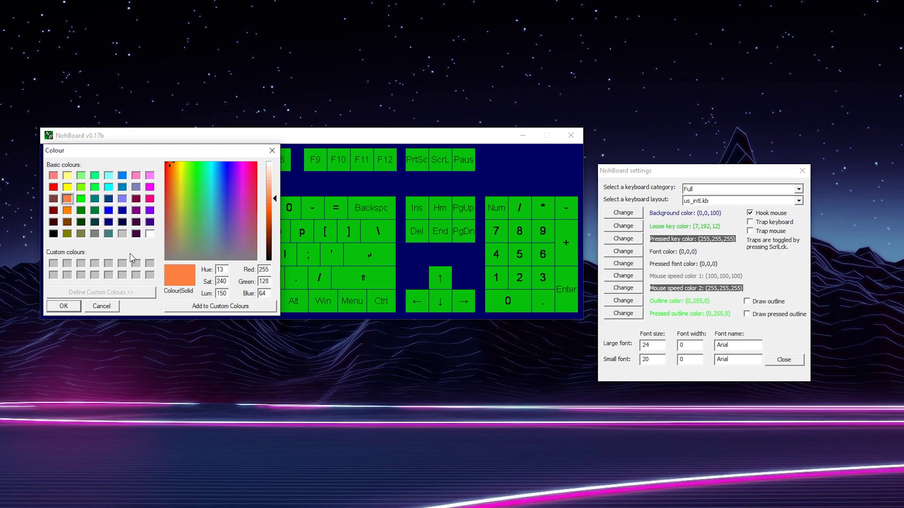
left_click(63, 306)
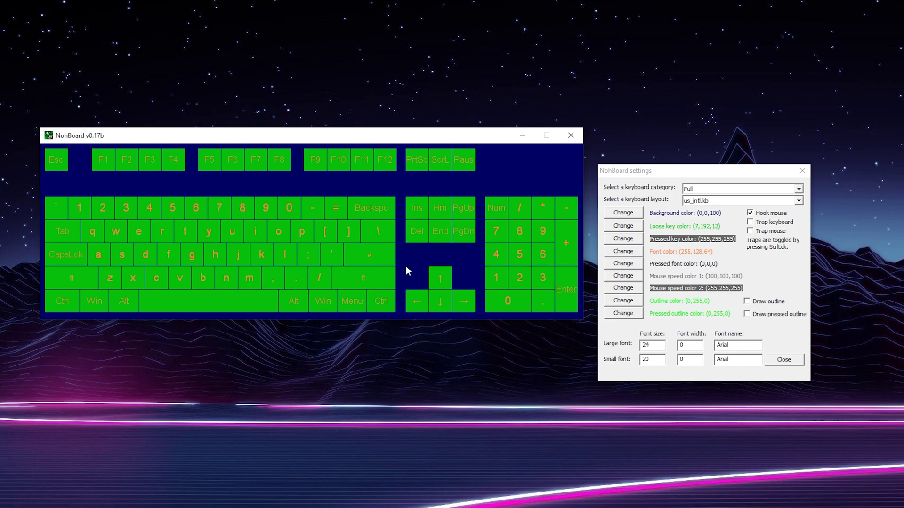
key("w")
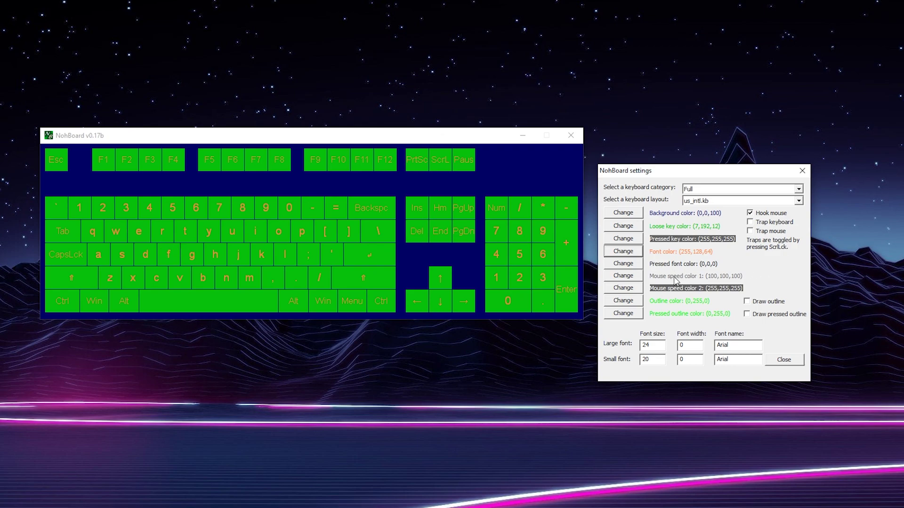
key("Tab")
key("Tab")
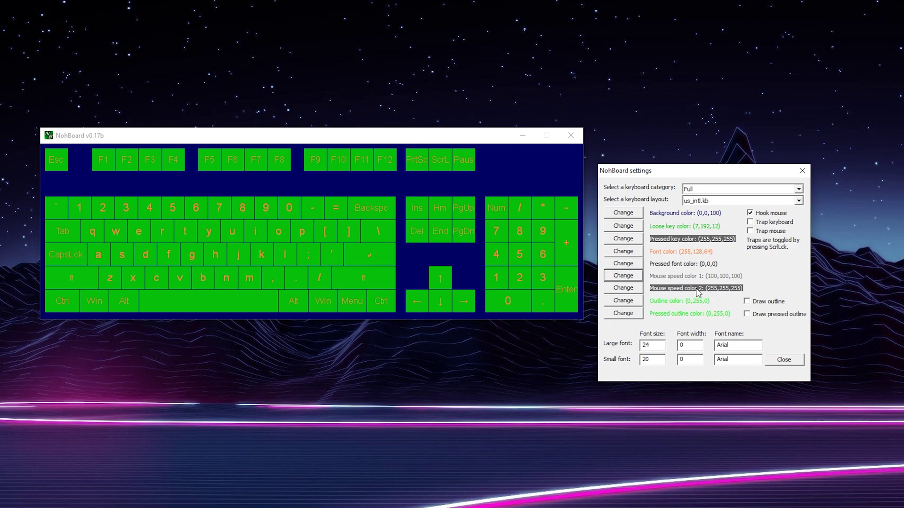
key("Return")
key("Escape")
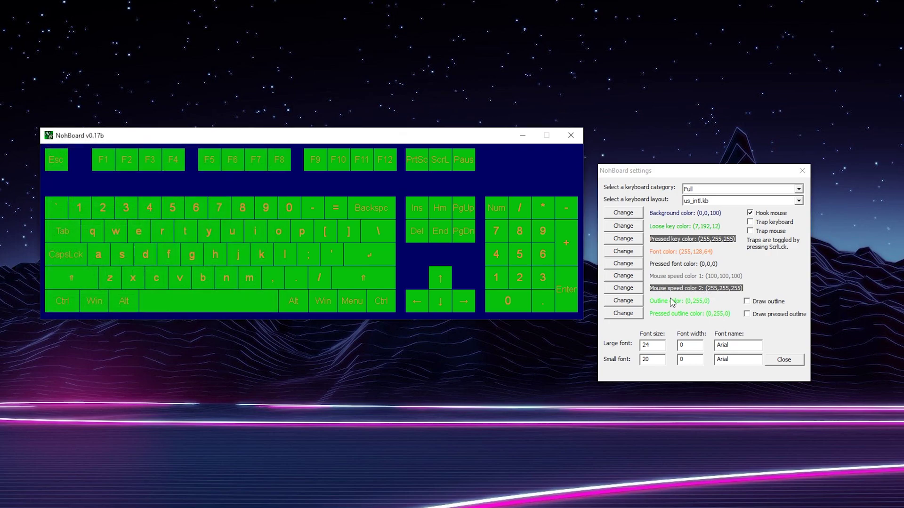
left_click(704, 284)
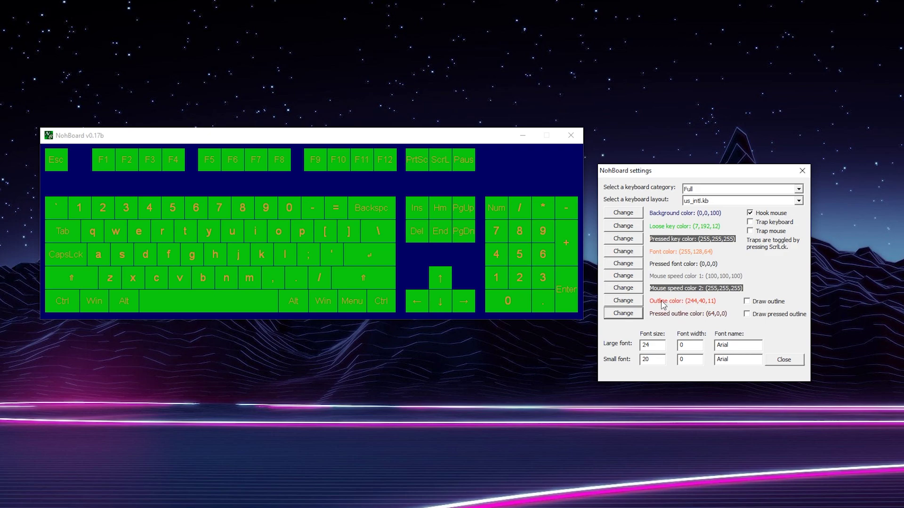
Step: Enable drawing of outlines around both unpressed and pressed keys
left_click(748, 303)
left_click(749, 314)
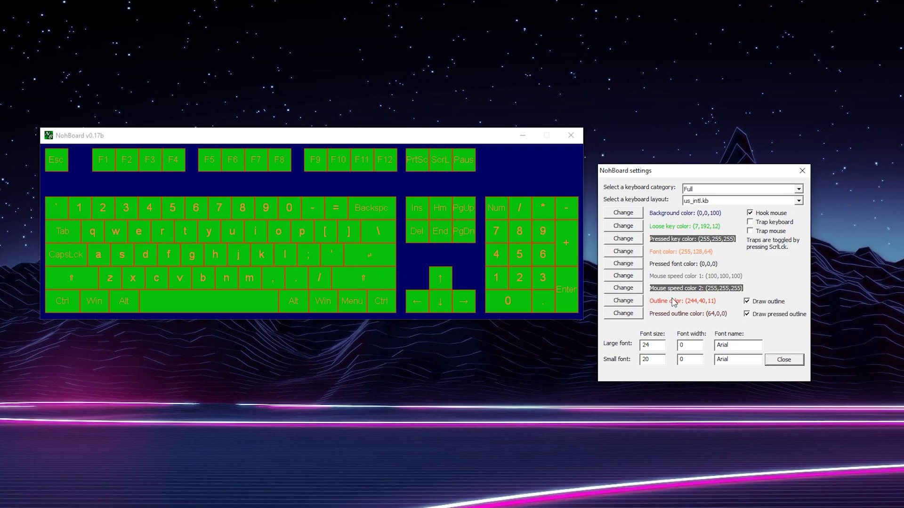
left_click(519, 218)
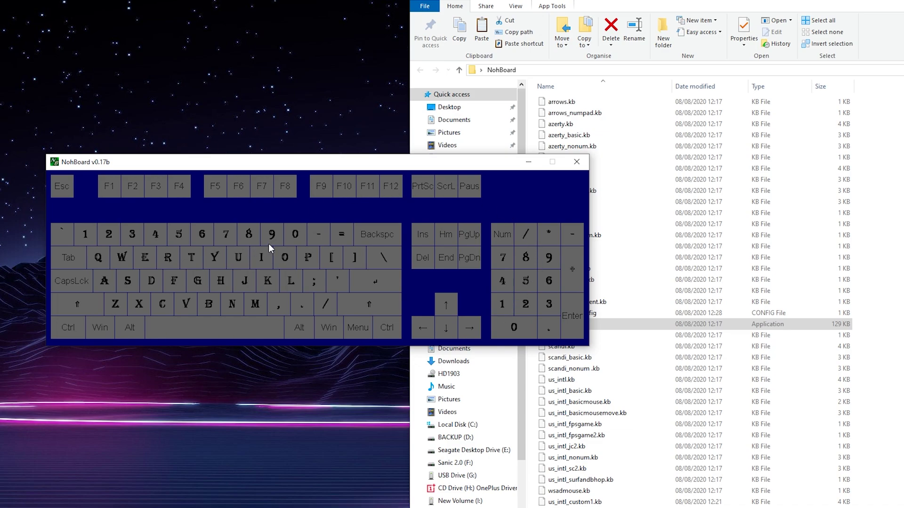
Step: Reopen the settings beside the keyboard, choose the Games category with the arrows.kb layout and close the settings
right_click(301, 207)
left_click(320, 212)
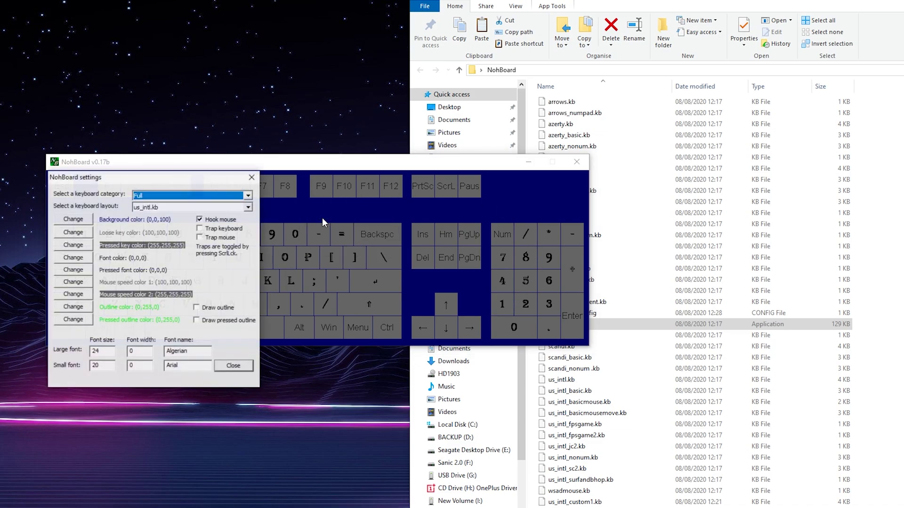
left_click_drag(175, 178, 670, 154)
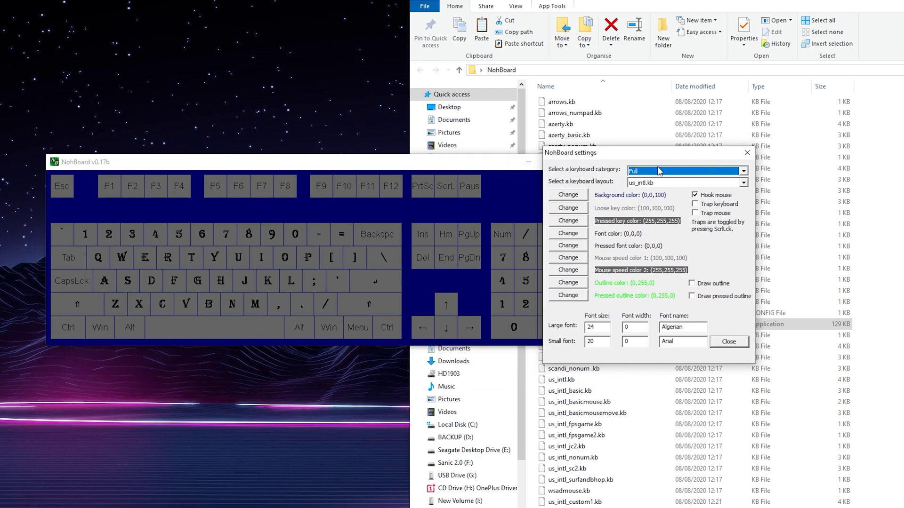
left_click_drag(634, 155, 713, 151)
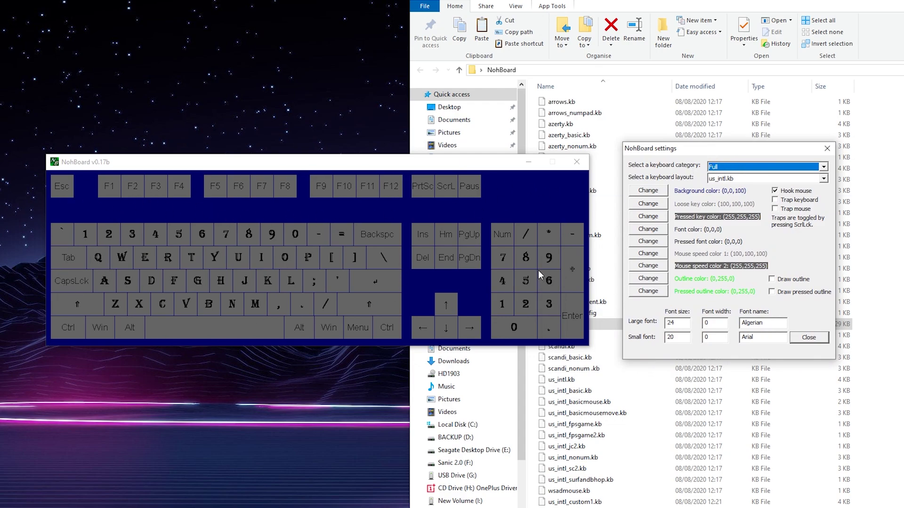
left_click(725, 170)
left_click(730, 183)
left_click(733, 182)
left_click(735, 189)
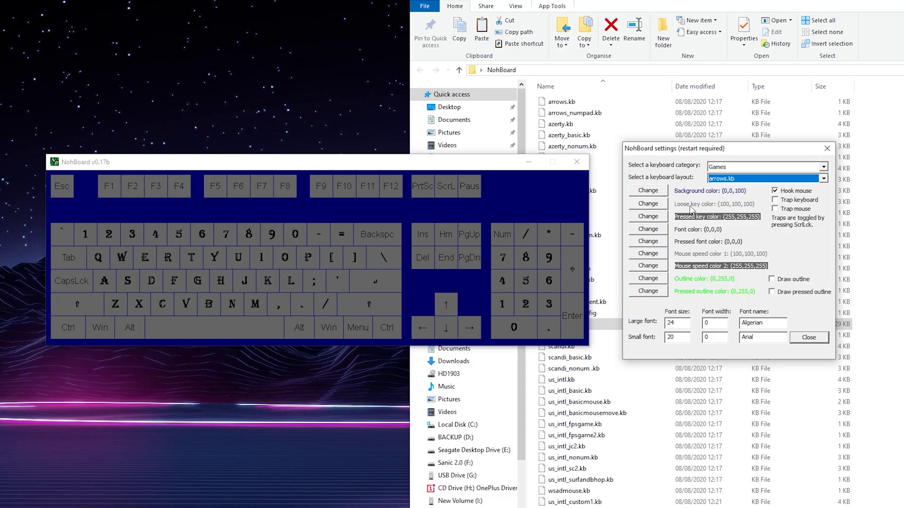
left_click(808, 337)
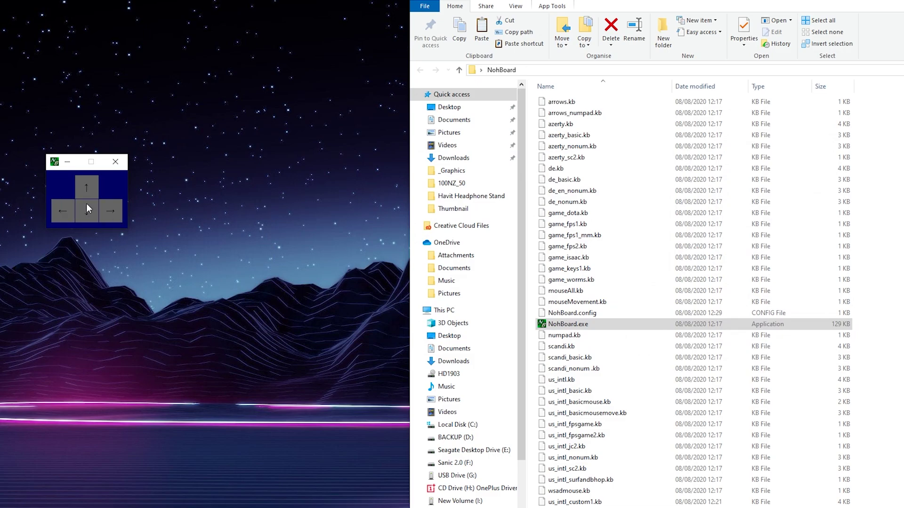
Step: Switch the keyboard layout in the Games category to game_fps1.kb and close the settings
right_click(86, 206)
left_click(105, 211)
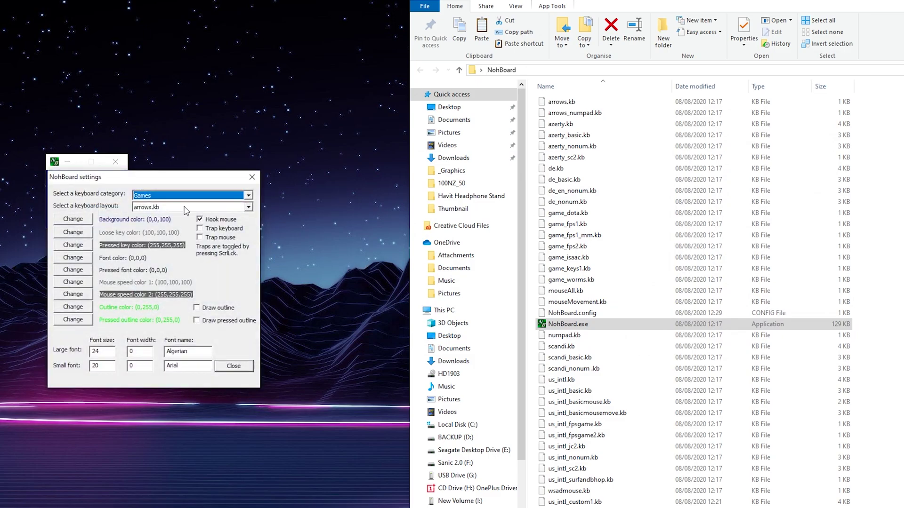
left_click(187, 210)
left_click(162, 248)
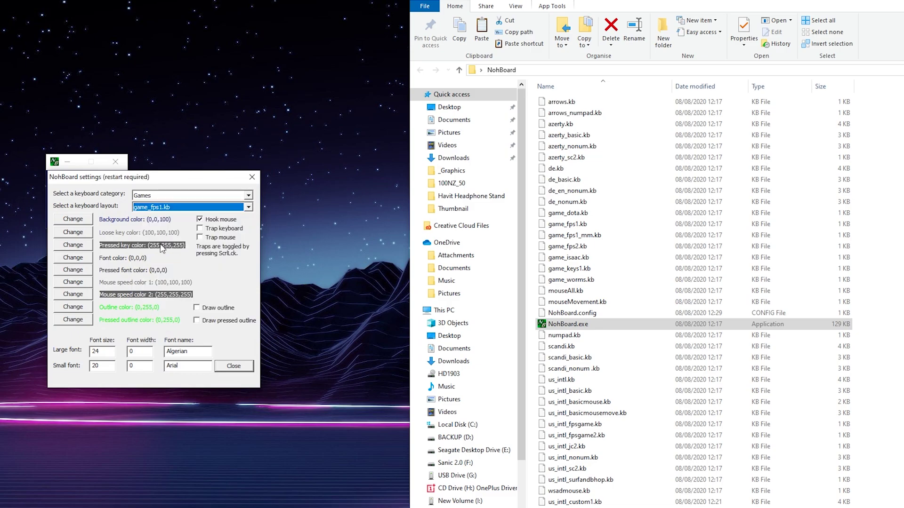
left_click(234, 367)
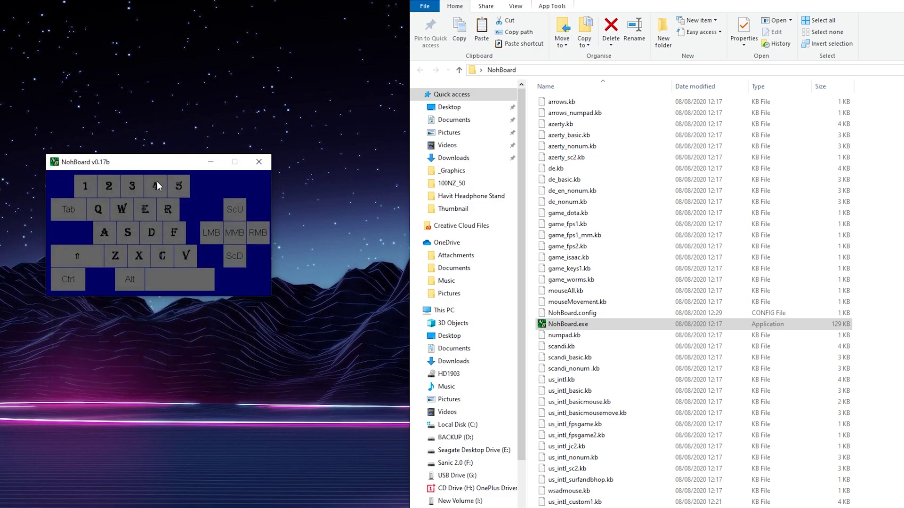
Step: Reposition the keyboard window and test how the space bar and mouse buttons respond in the FPS layout
left_click_drag(157, 182, 181, 182)
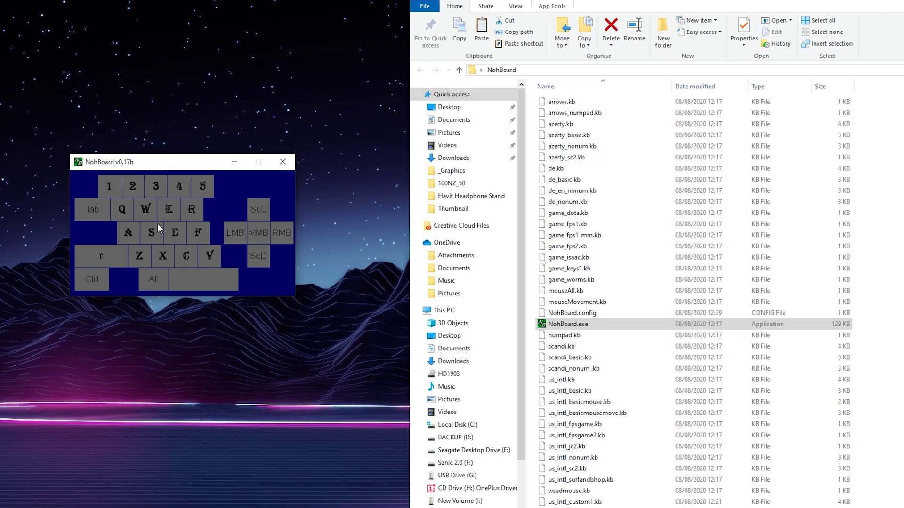
key("space")
right_click(251, 225)
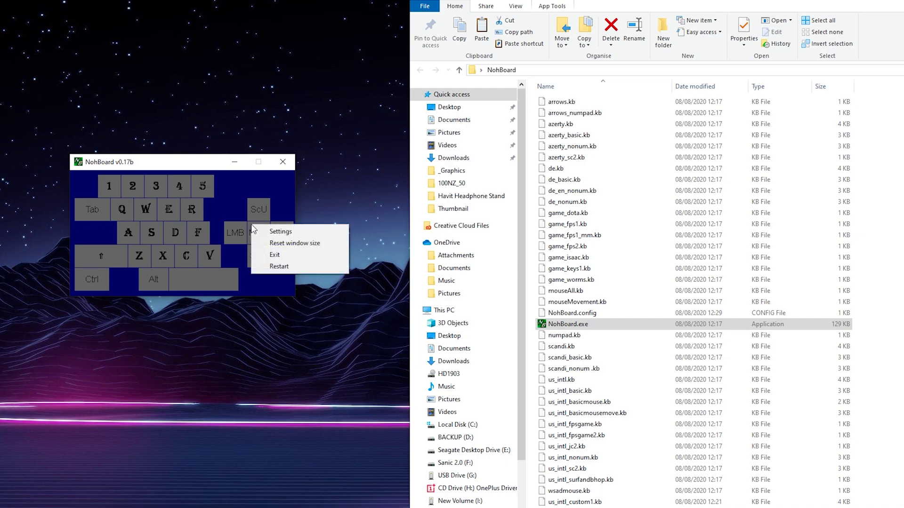
left_click(190, 220)
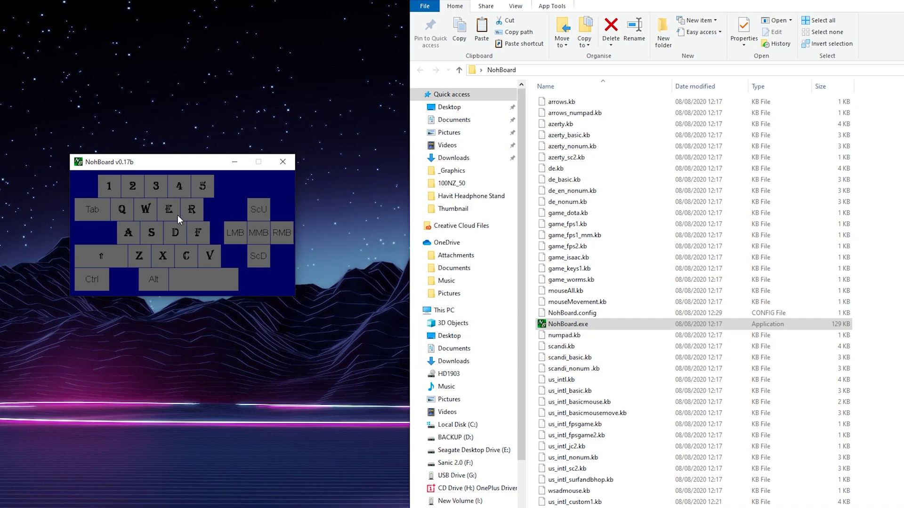
Step: Enable Hook mouse in the keyboard settings and close them
right_click(233, 228)
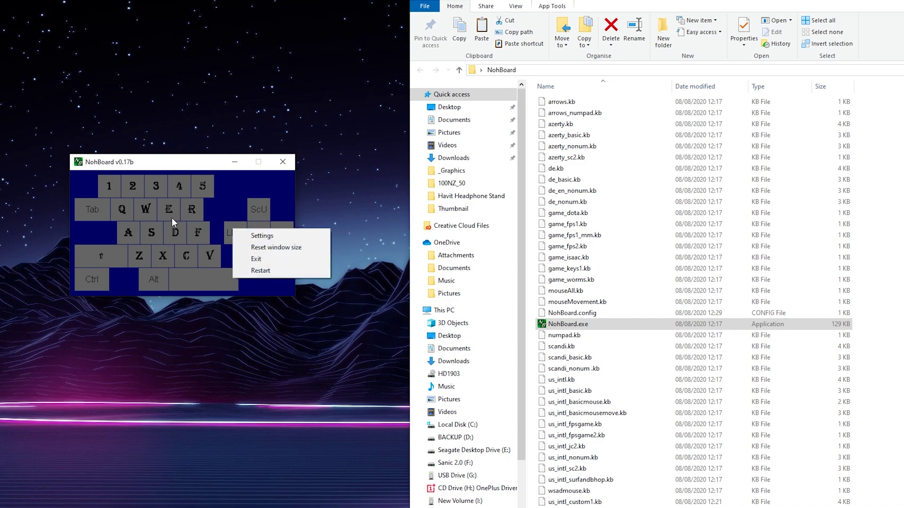
left_click(262, 235)
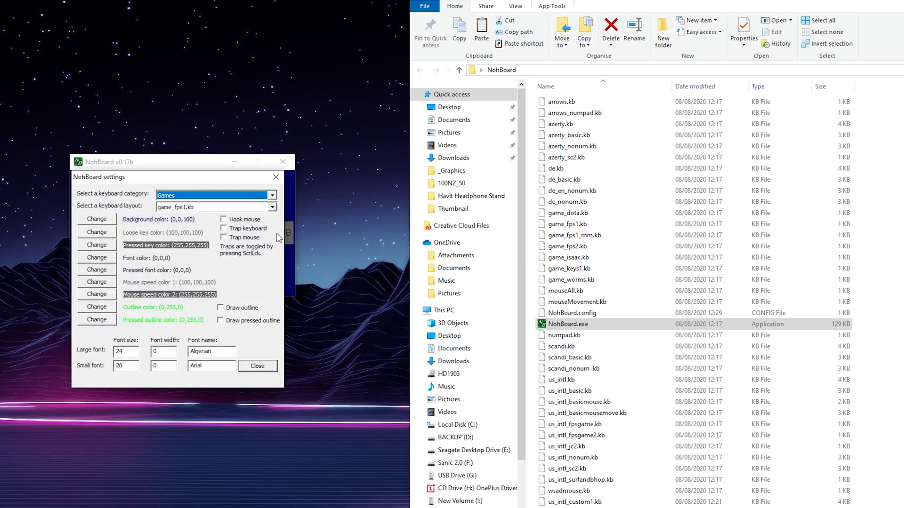
left_click(240, 221)
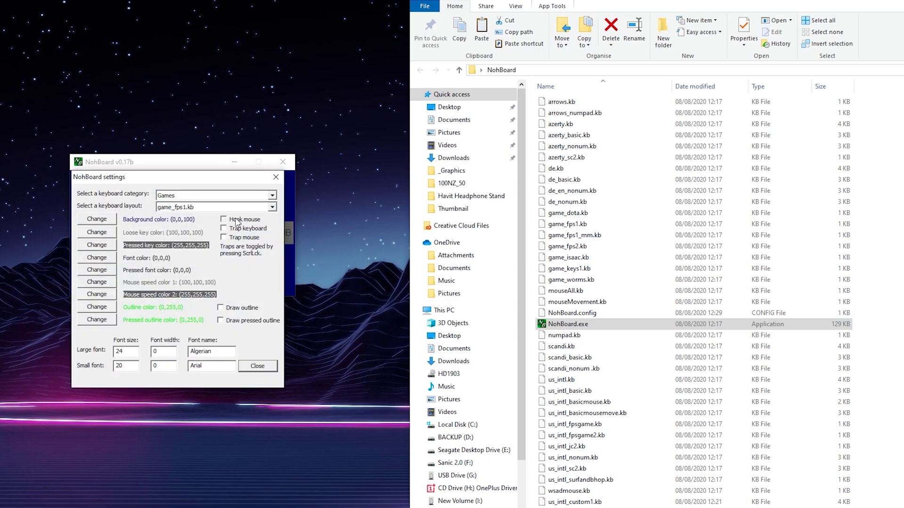
left_click(260, 366)
Step: Test the highlighting of the left, right and middle mouse buttons, and reposition the keyboard window
left_click(199, 233)
right_click(198, 229)
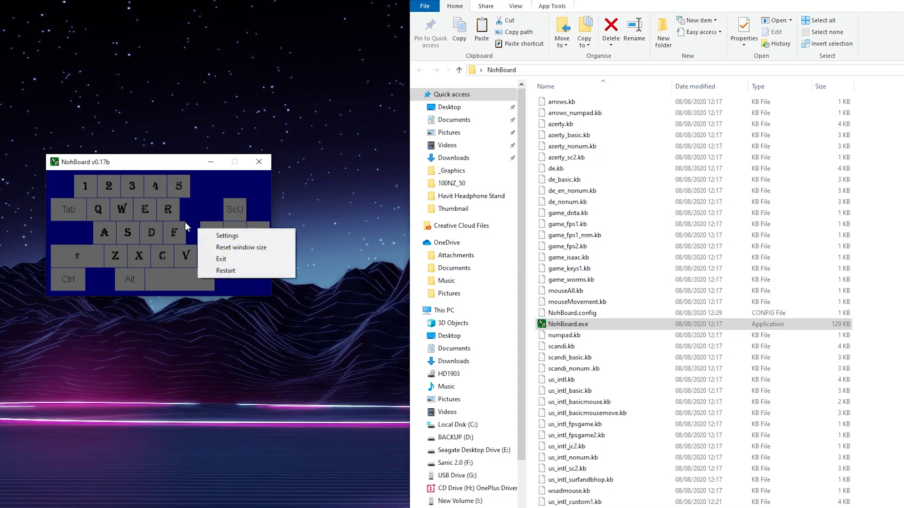
left_click(187, 227)
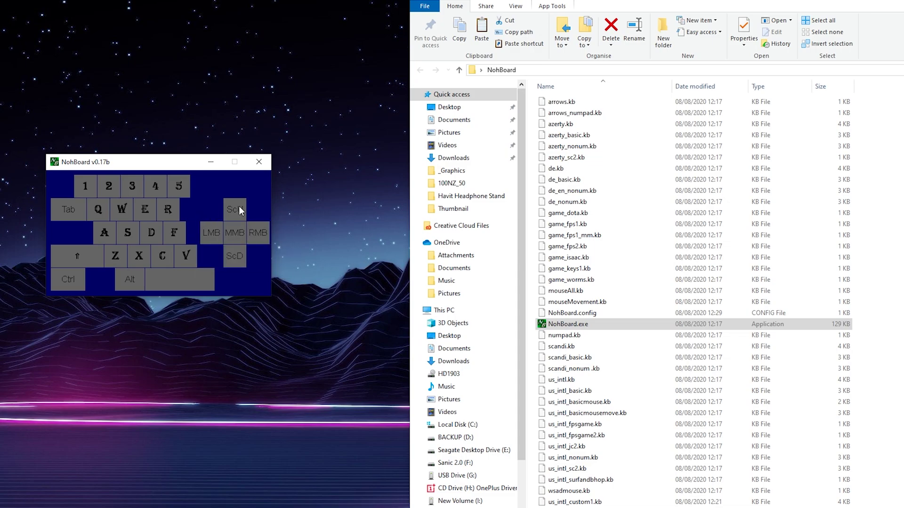
middle_click(312, 243)
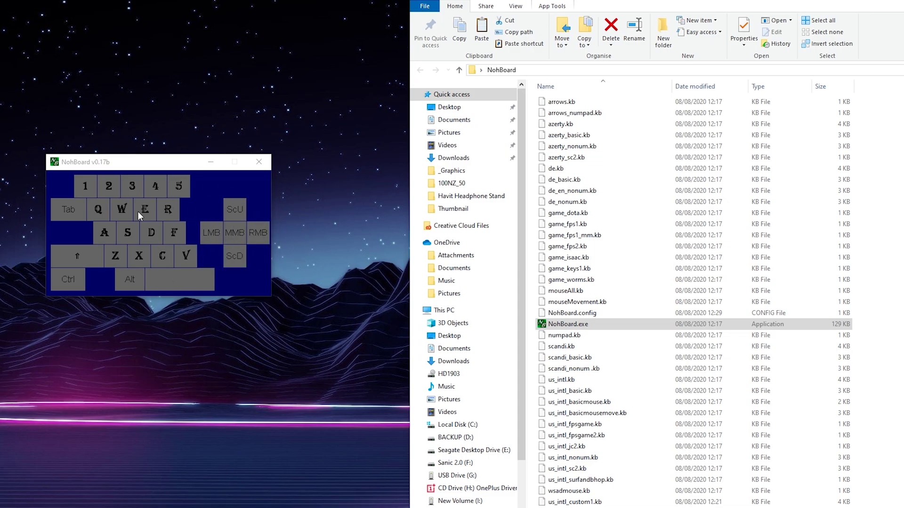
left_click_drag(132, 167, 188, 187)
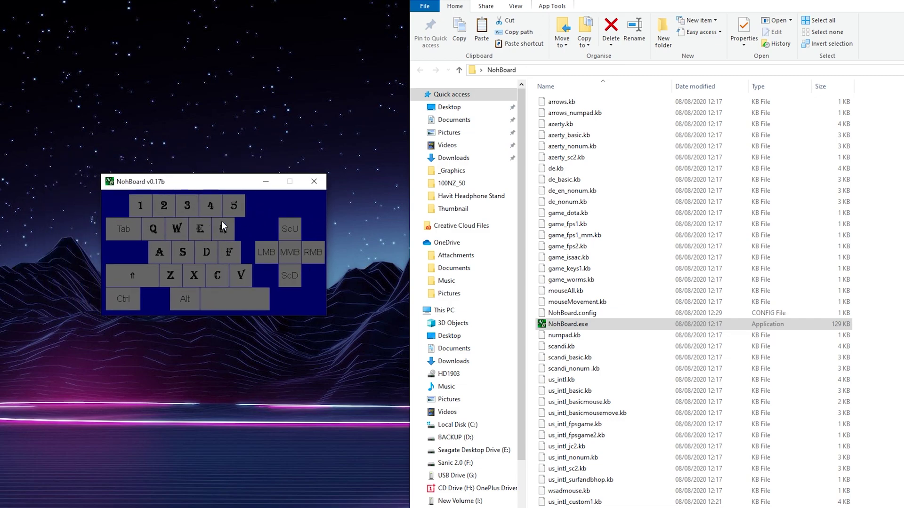
Step: Set the keyboard category to Full with the us_intl.kb layout and close the settings
right_click(205, 242)
left_click(227, 249)
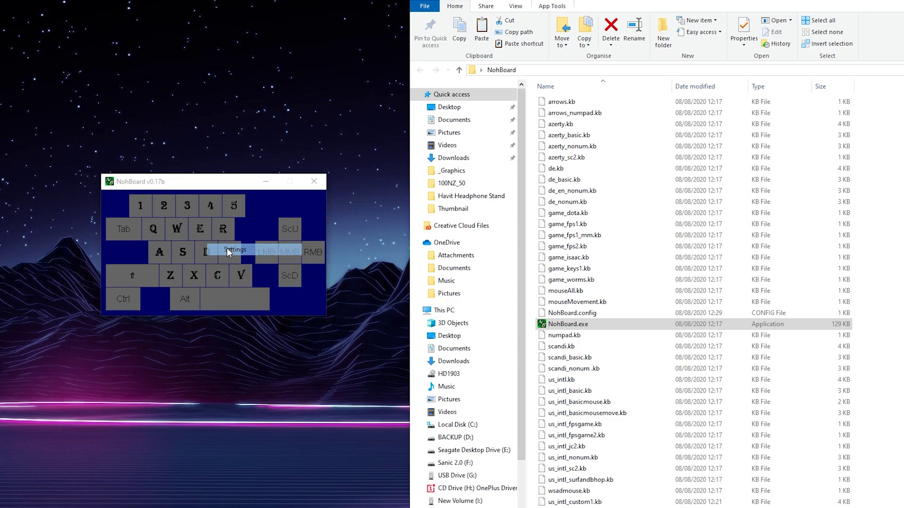
left_click(223, 215)
left_click(223, 231)
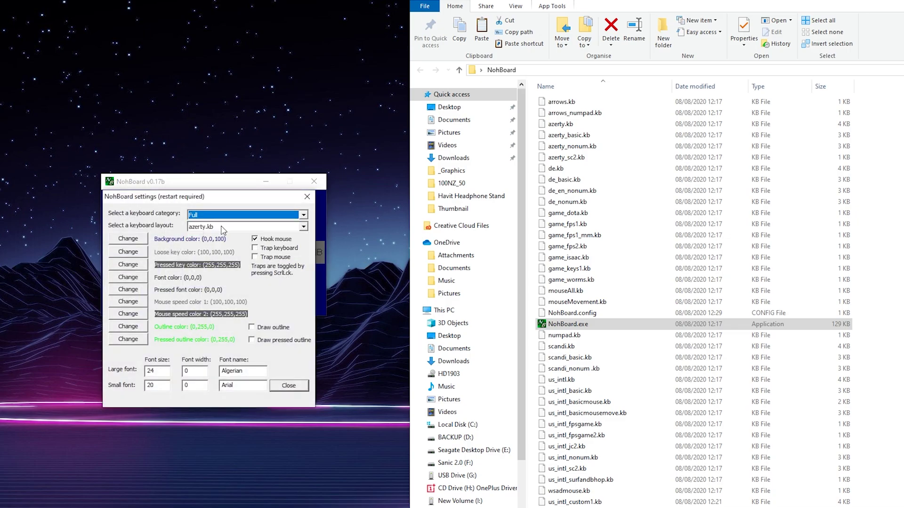
left_click(223, 226)
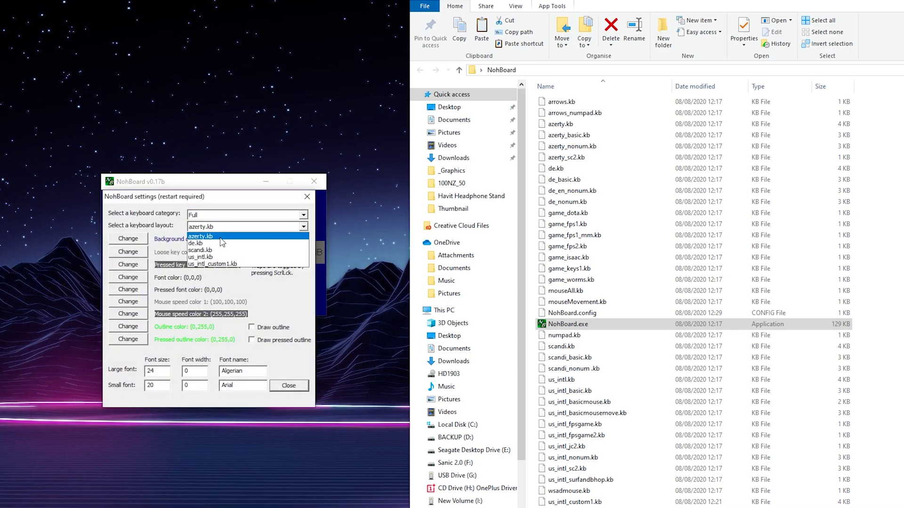
left_click(207, 258)
left_click(294, 384)
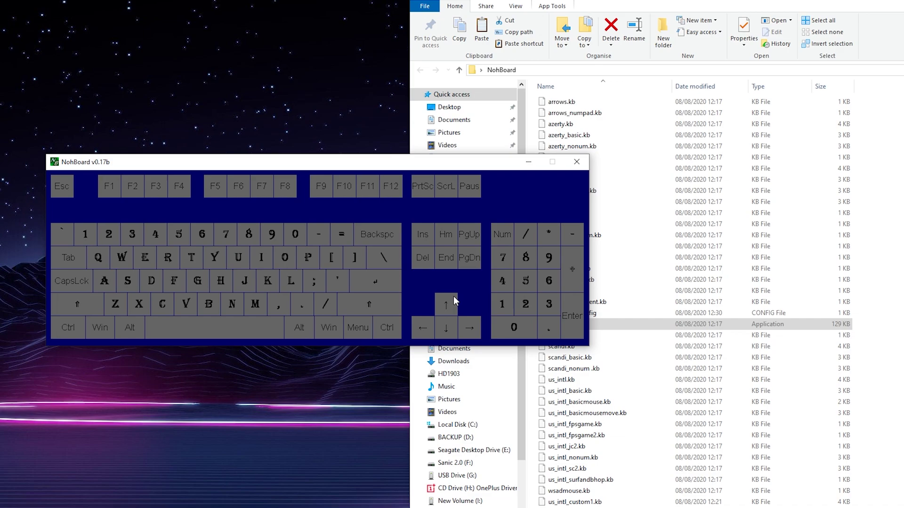
Step: Duplicate the us_intl.kb layout file within the NohBoard folder
left_click(535, 376)
left_click(287, 236)
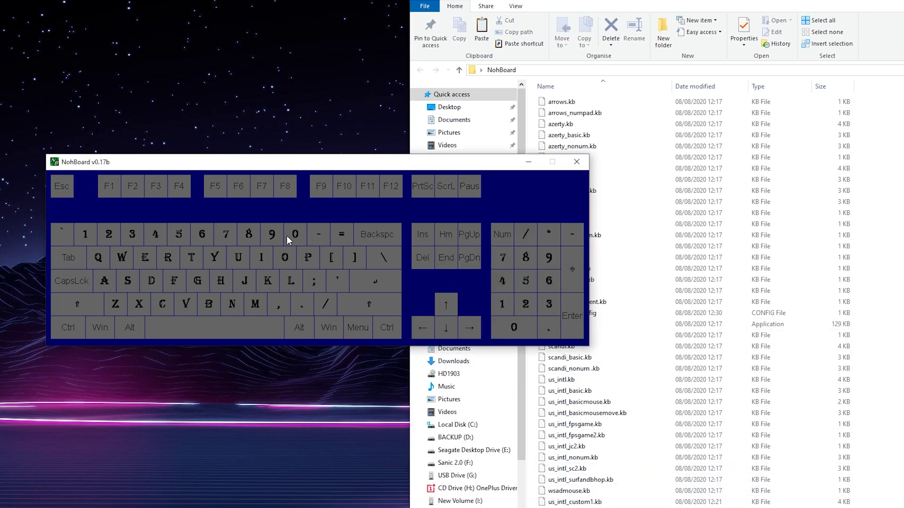
left_click(575, 402)
left_click(563, 382)
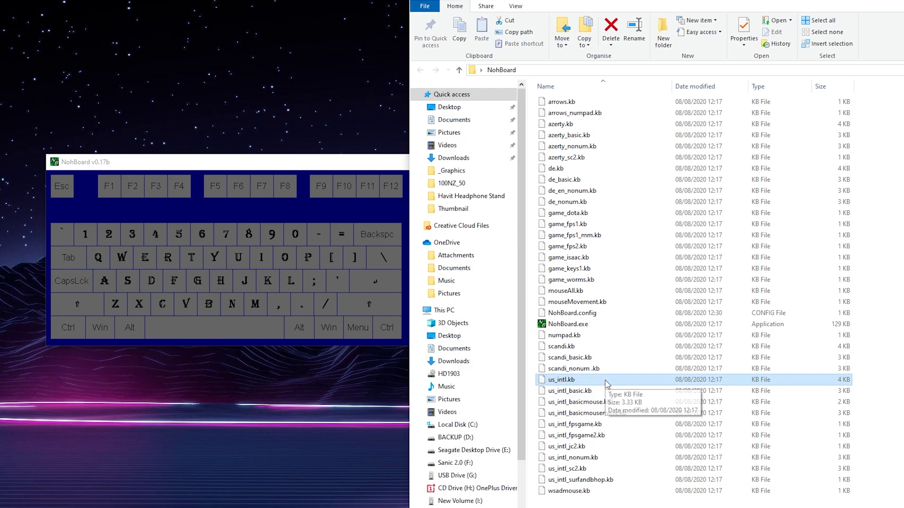
key("ctrl+c")
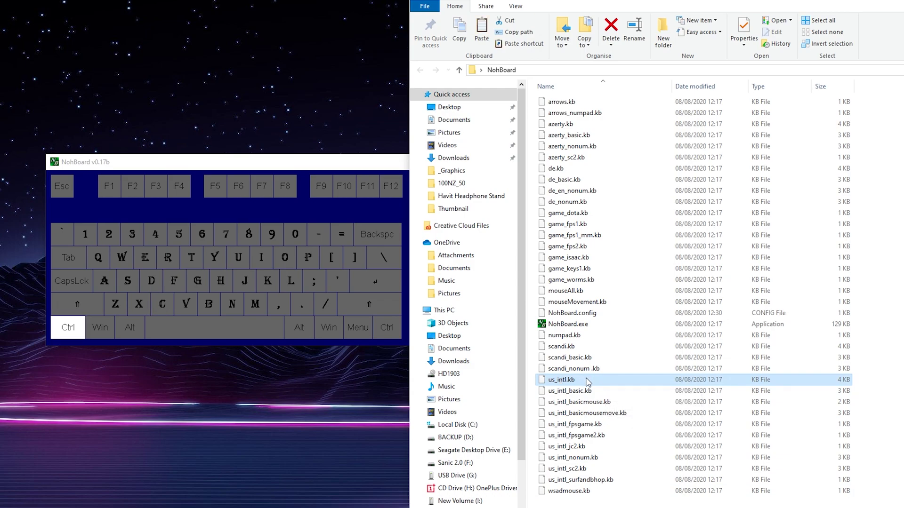
key("ctrl+v")
Step: Rename the copied layout file as us_intl_custom.kb
left_click(570, 501)
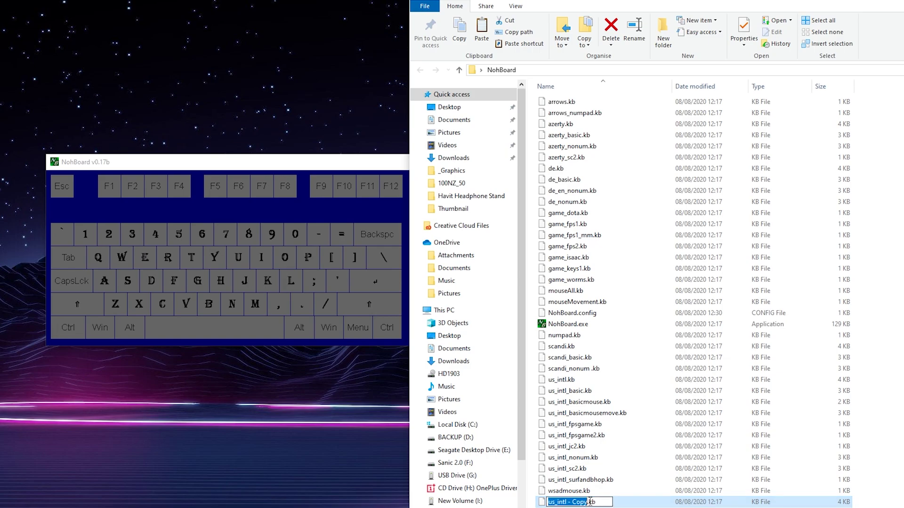
key("shift+Left")
key("shift+Left")
key("shift+Left")
key("shift+Left")
key("shift+Left")
key("shift+Left")
key("shift+Left")
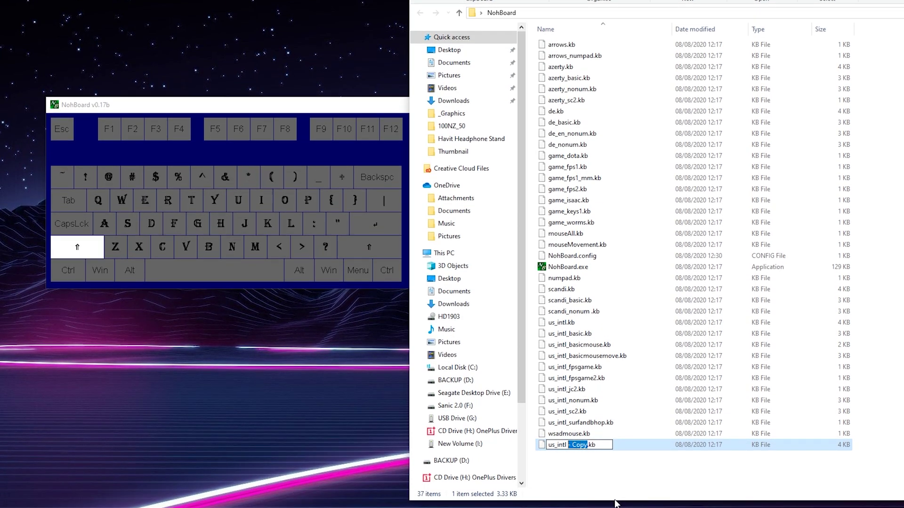
type("_custom")
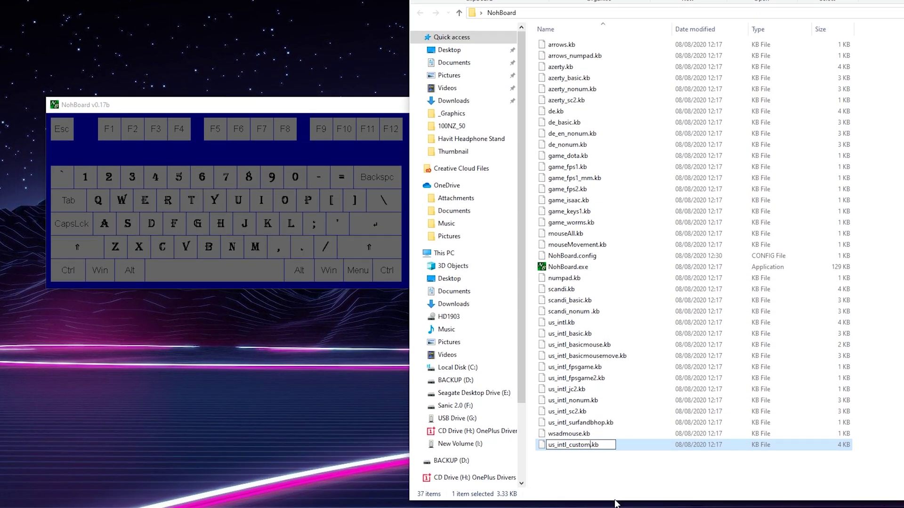
key("Return")
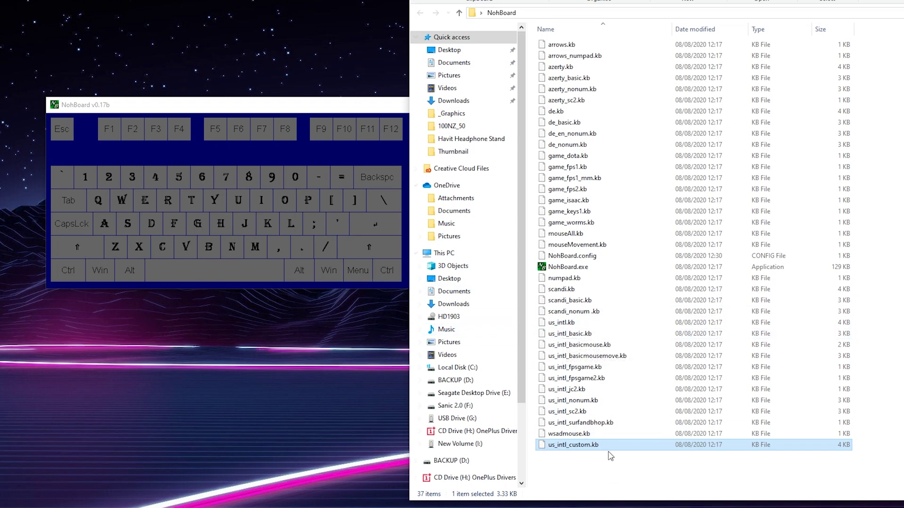
Step: Open us_intl_custom.kb in Notepad++, place its window beside the keyboard and look through the key definitions
right_click(567, 451)
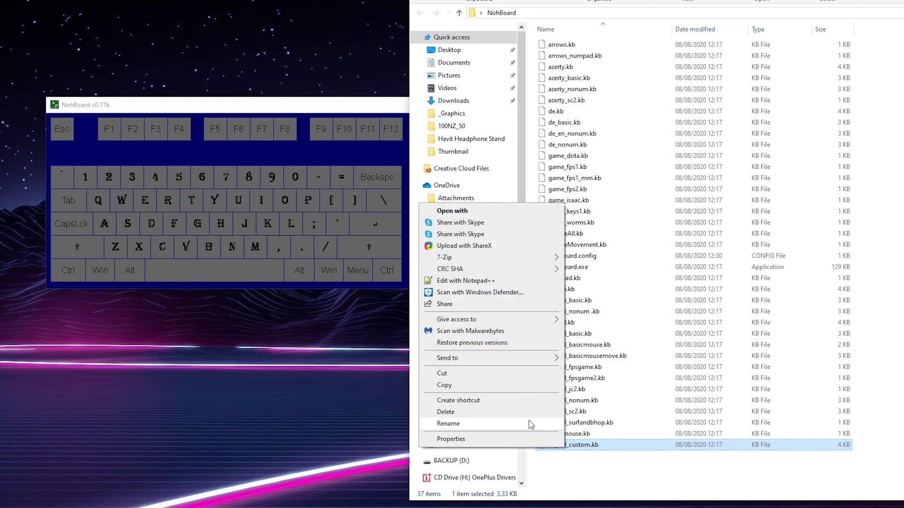
left_click(474, 281)
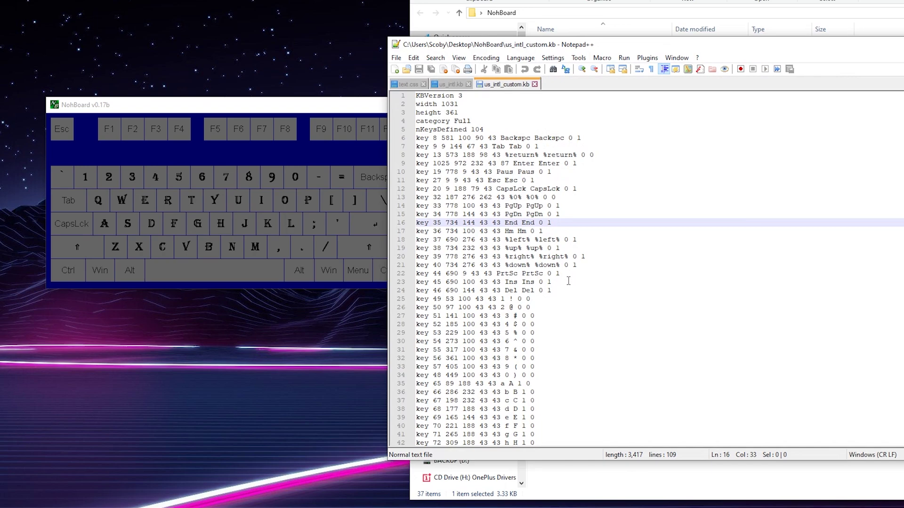
left_click_drag(651, 48, 704, 41)
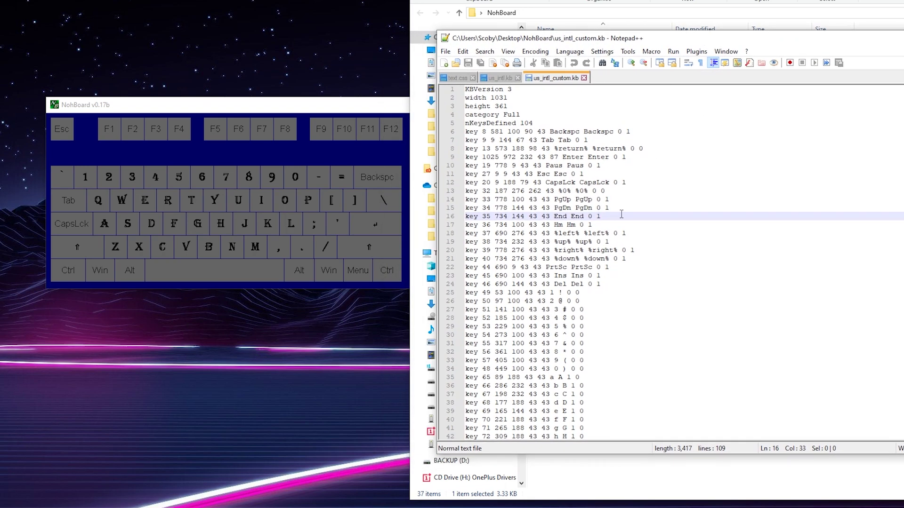
scroll(565, 305, "down", 20)
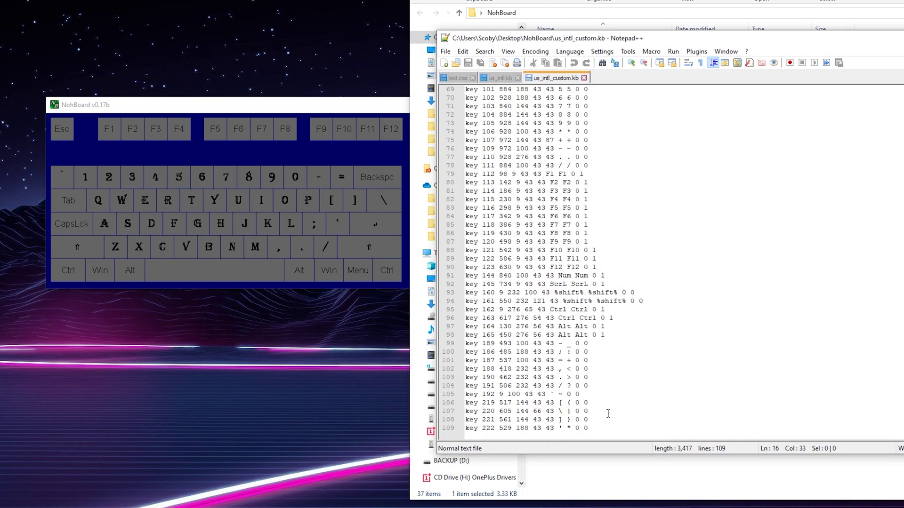
left_click(272, 160)
left_click(640, 243)
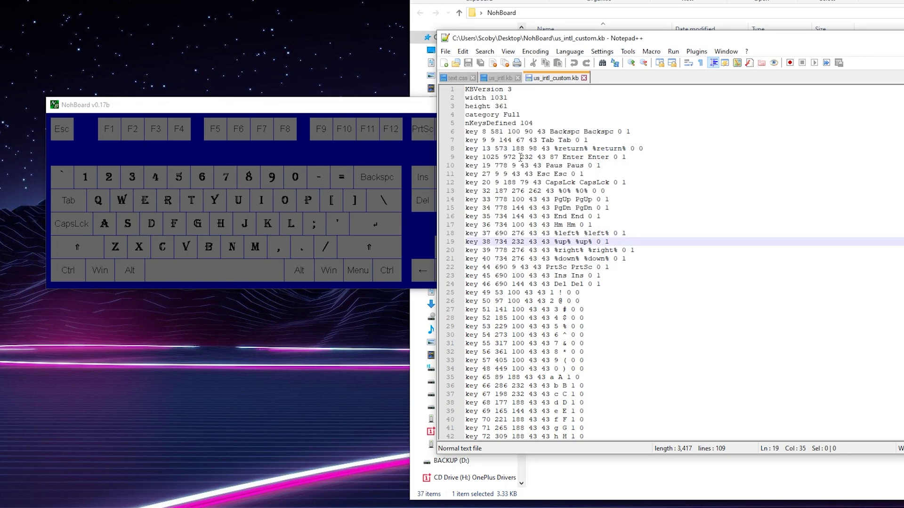
left_click(588, 140)
Step: Delete the PgUp and PgDn key definition lines (keys 33 and 34) from us_intl_custom.kb
left_click_drag(609, 208, 438, 200)
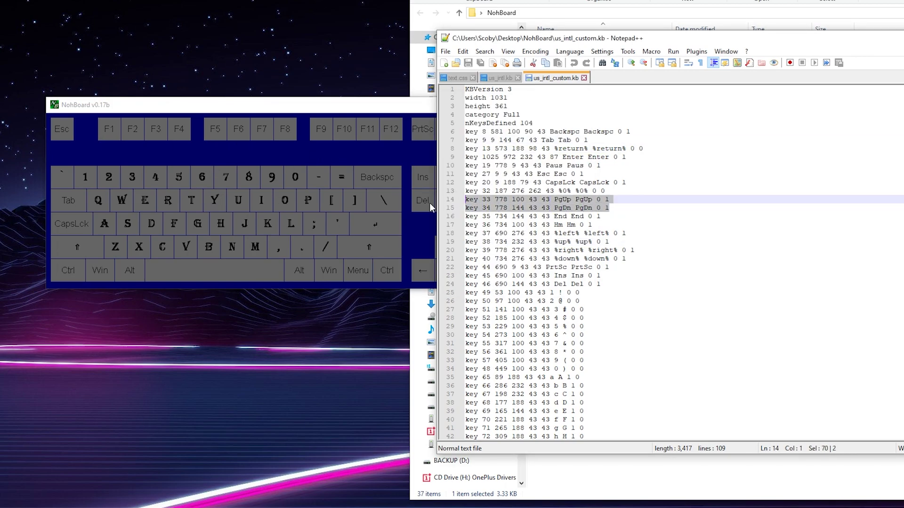
left_click(429, 202)
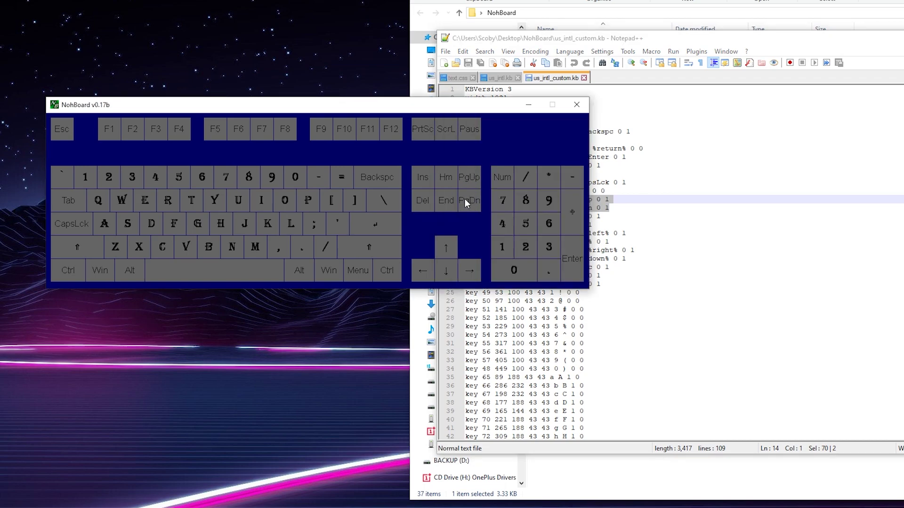
left_click(664, 205)
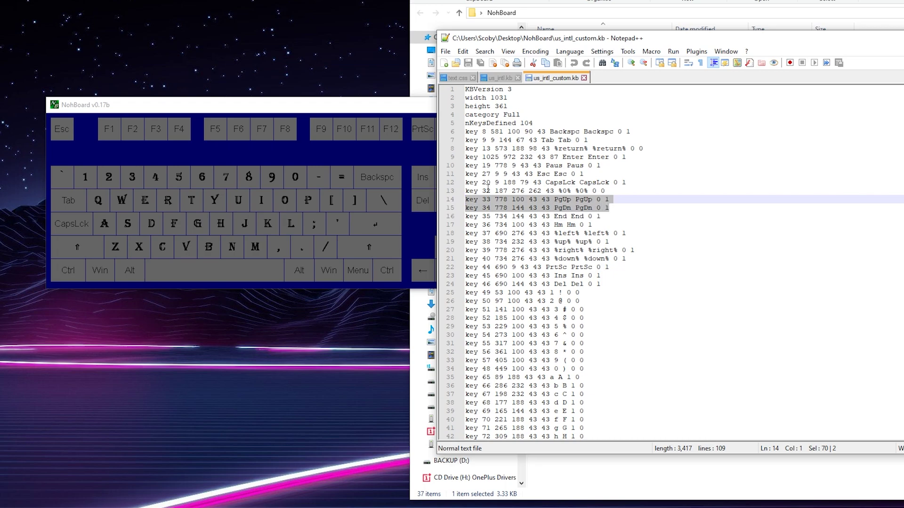
key("BackSpace")
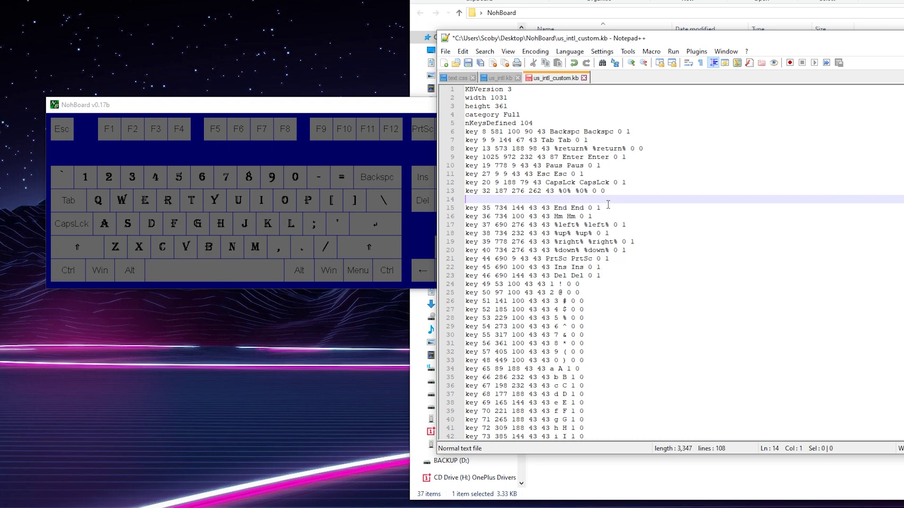
Step: Set nKeysDefined to 102 in us_intl_custom.kb and save the file
left_click(529, 123)
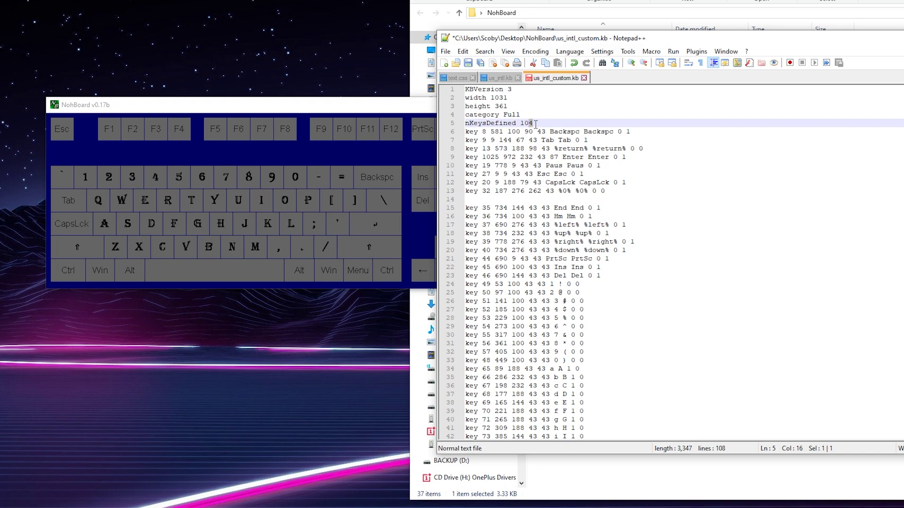
type("2")
key("ctrl+s")
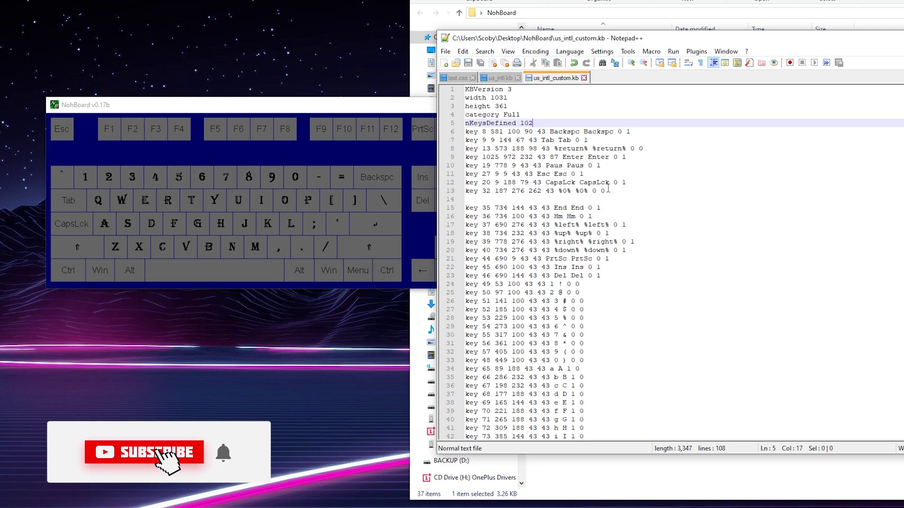
Step: Switch to NohBoard and load the us_intl_custom.kb keyboard layout in its settings, then return to the layout file in Notepad++
left_click(312, 193)
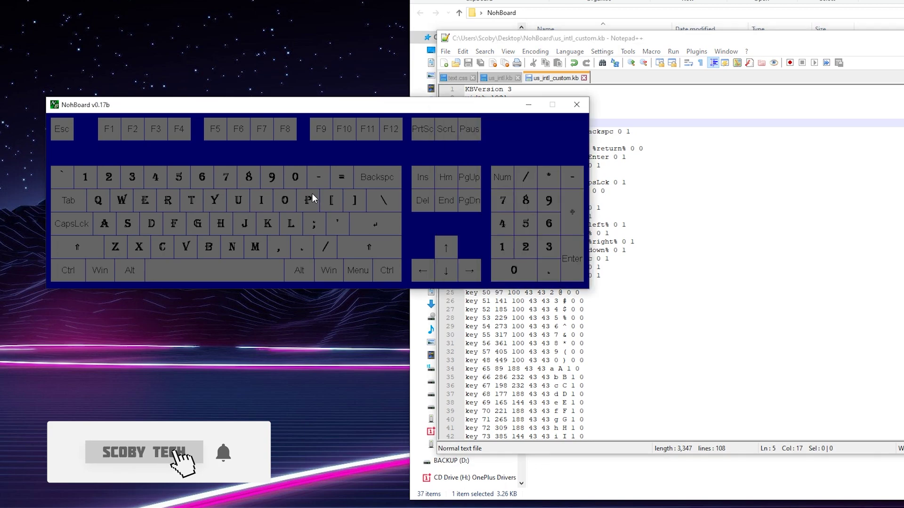
right_click(346, 196)
left_click(374, 203)
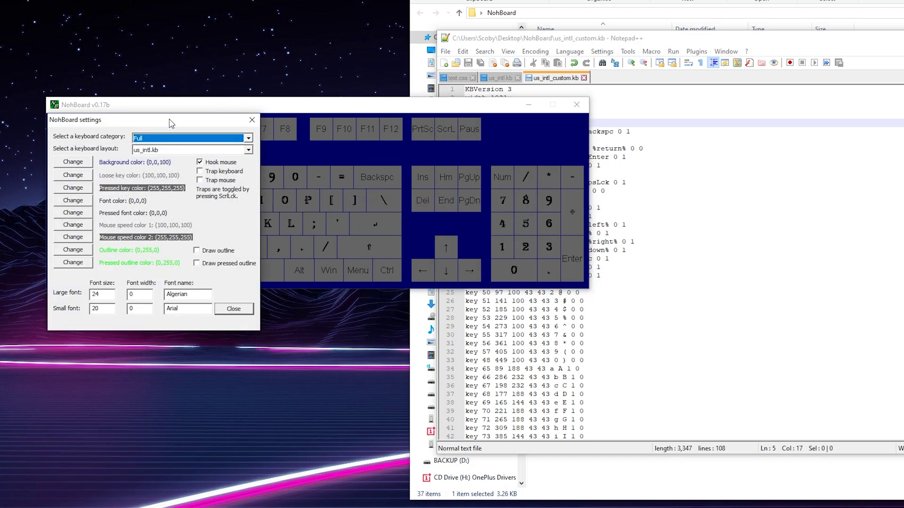
left_click_drag(118, 100, 481, 103)
left_click(508, 136)
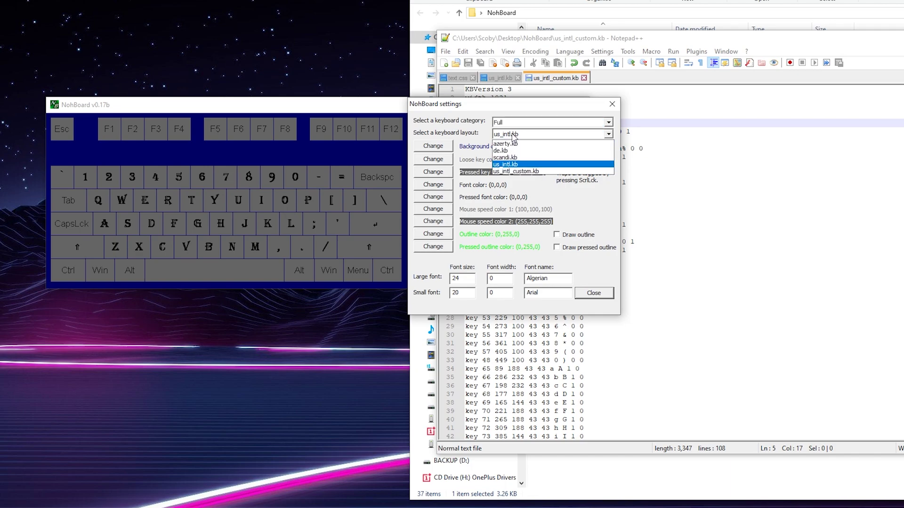
left_click(528, 172)
left_click(595, 294)
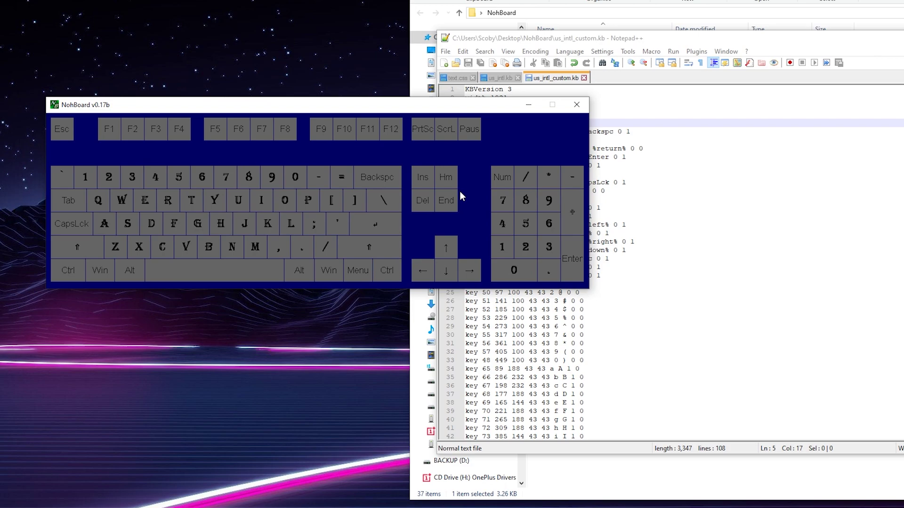
left_click(642, 216)
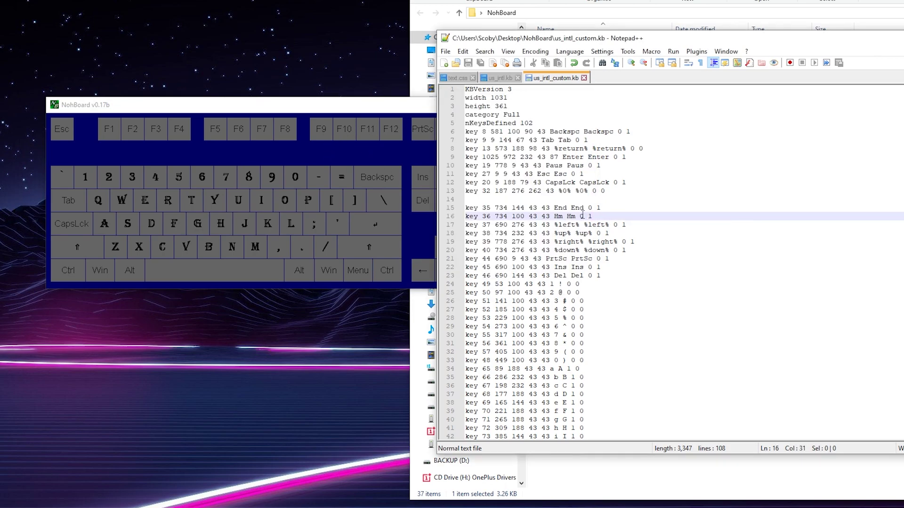
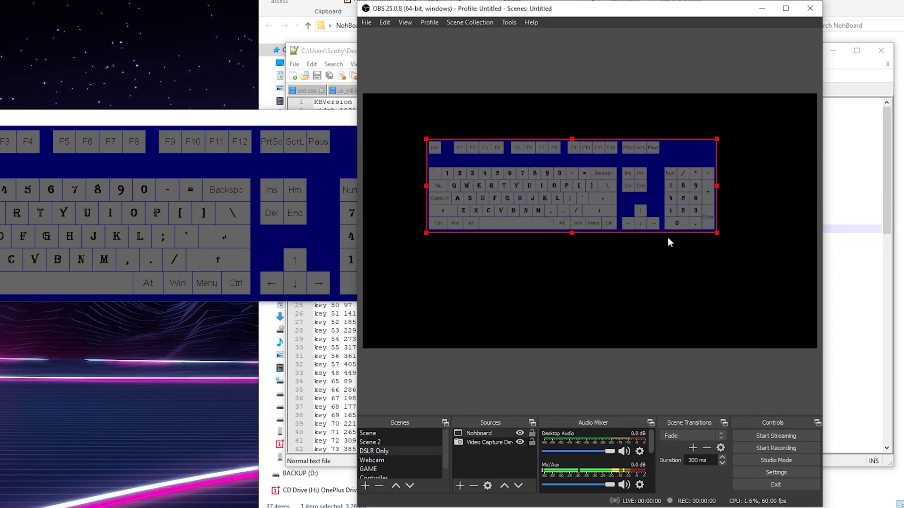
Step: In OBS, enlarge and centre the Nohboard source on the canvas and add a Chroma Key filter with its default name
left_click_drag(649, 196, 629, 211)
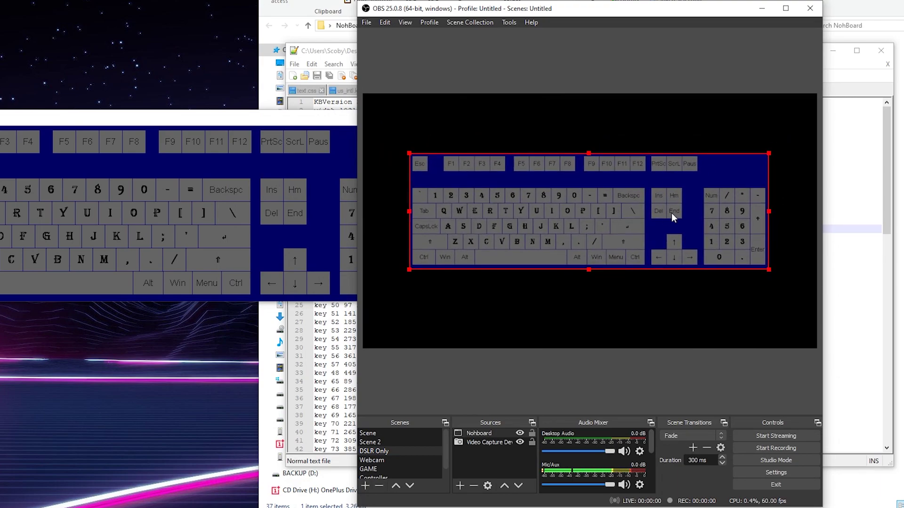
left_click(468, 434)
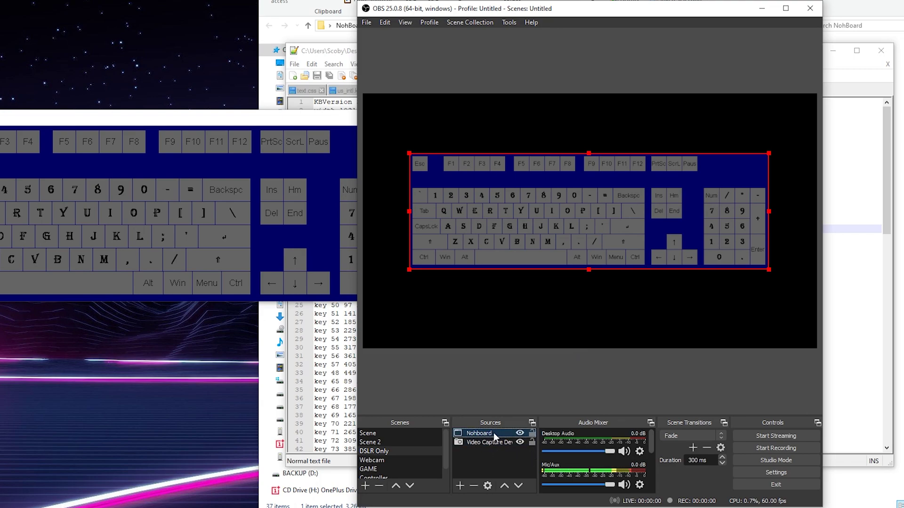
right_click(483, 436)
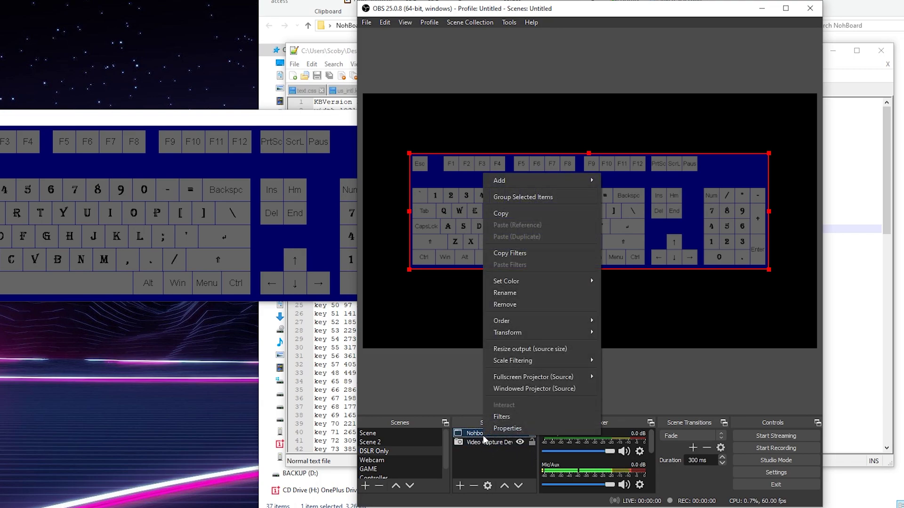
left_click(507, 417)
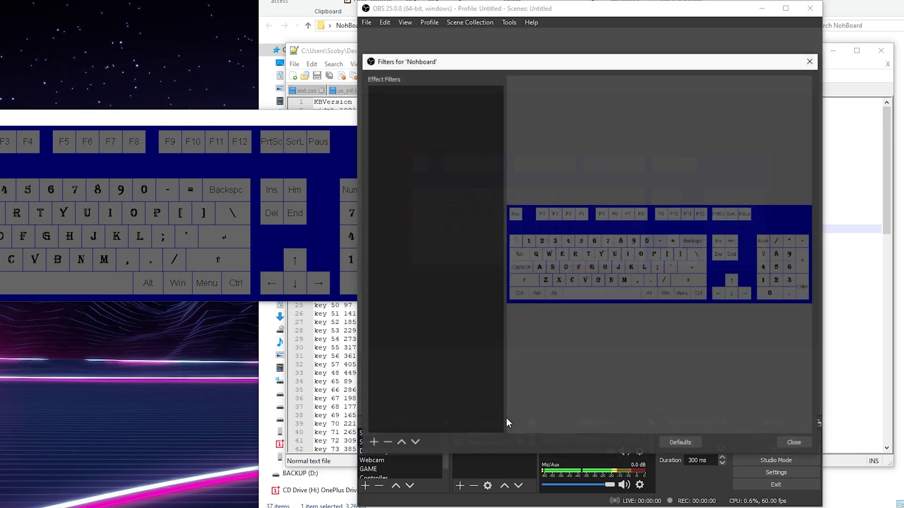
left_click(375, 442)
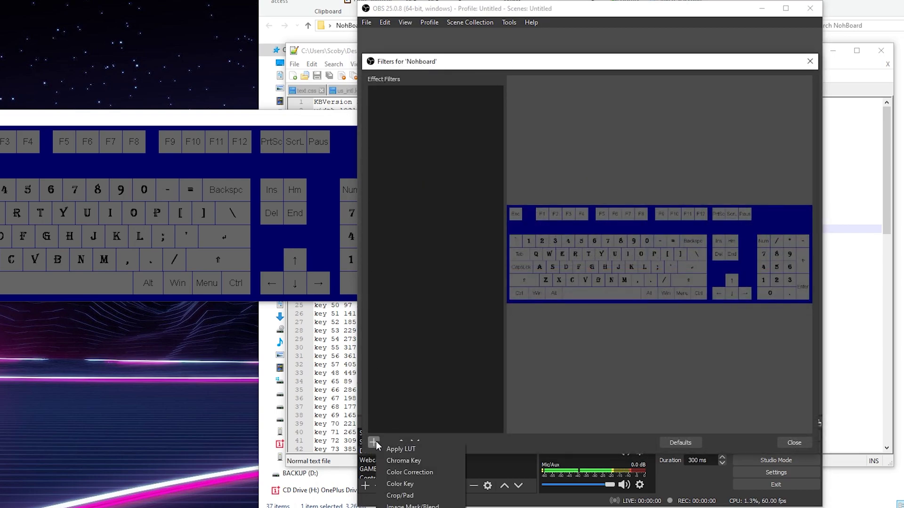
left_click(416, 465)
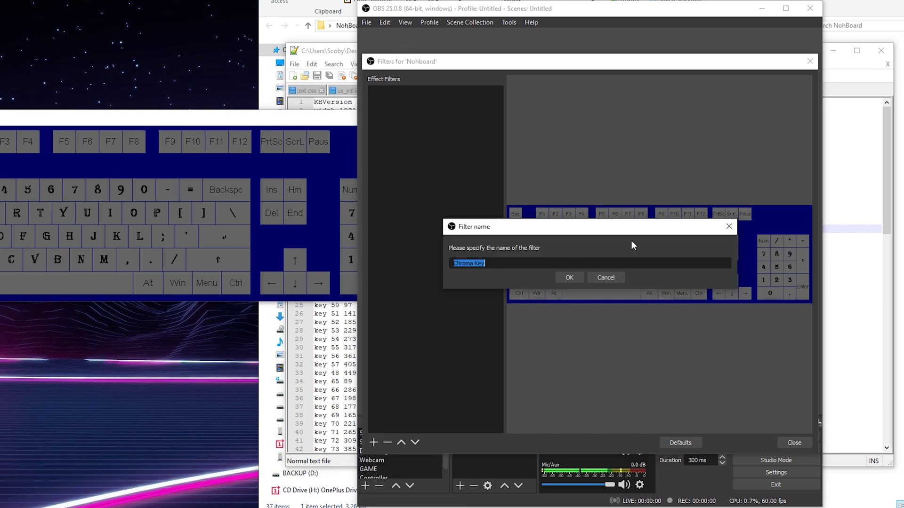
left_click(570, 279)
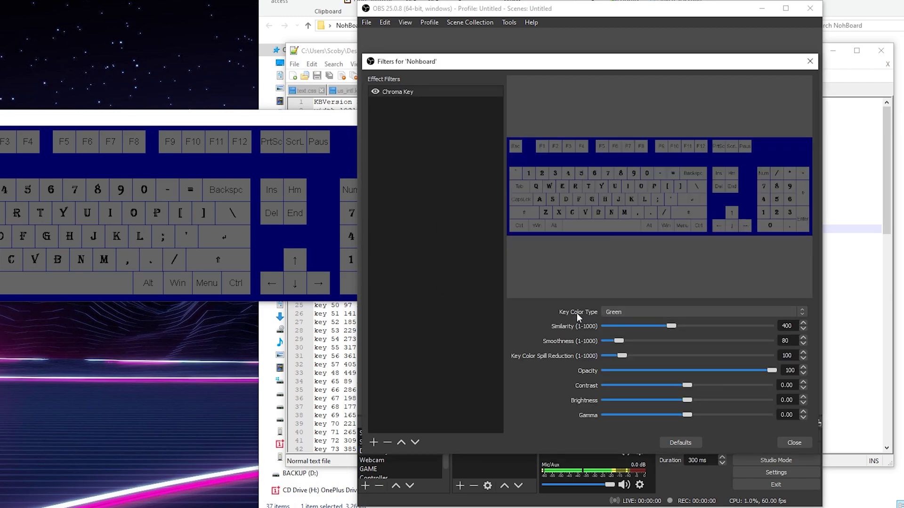
Step: Set the Chroma Key to Blue with similarity 255, smoothness 102 and spill reduction 128, and close the filters
left_click(620, 312)
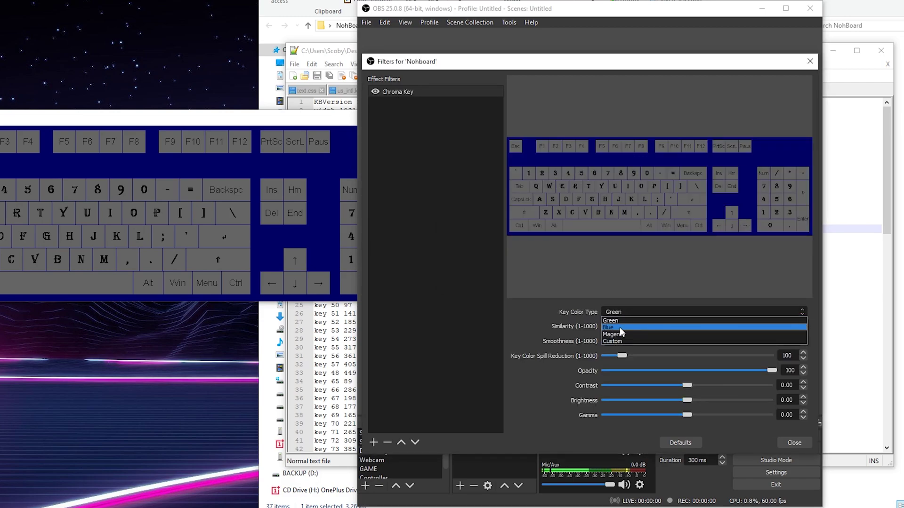
left_click(619, 327)
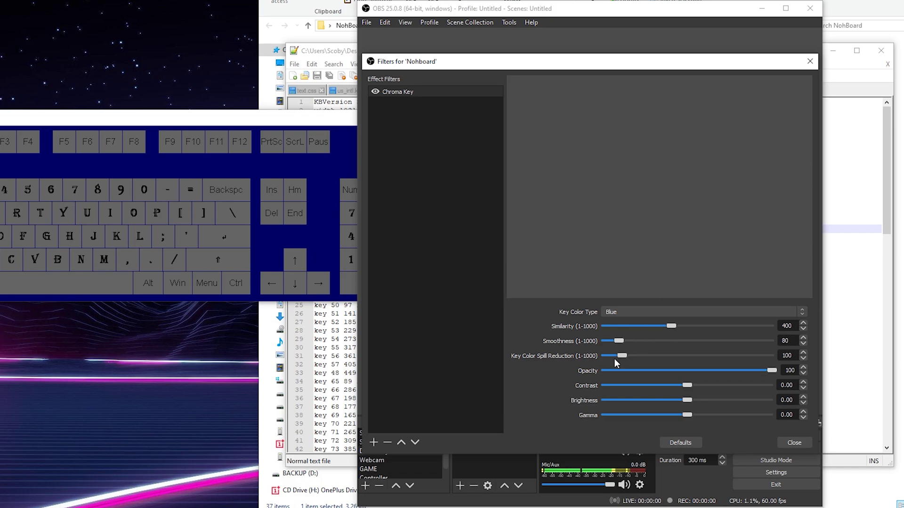
left_click_drag(672, 326, 648, 326)
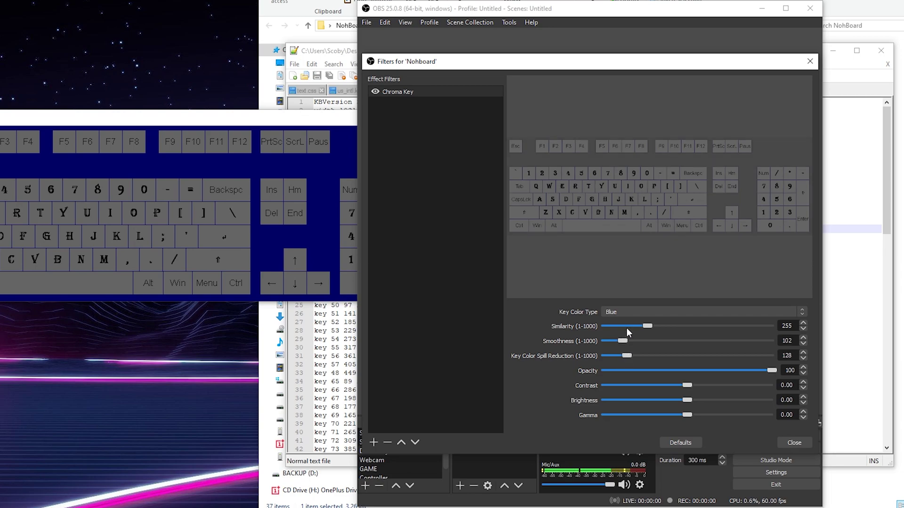
left_click(794, 443)
Step: Move the keyboard overlay slightly down the canvas and test its key highlighting with the letters T, R, W and E
left_click_drag(535, 210, 539, 221)
key("t")
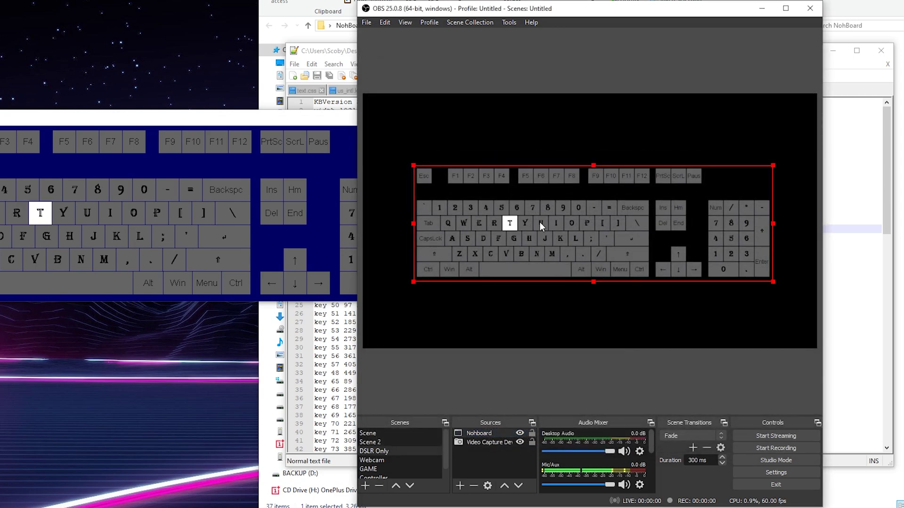
key("r")
key("w")
key("e")
key("r")
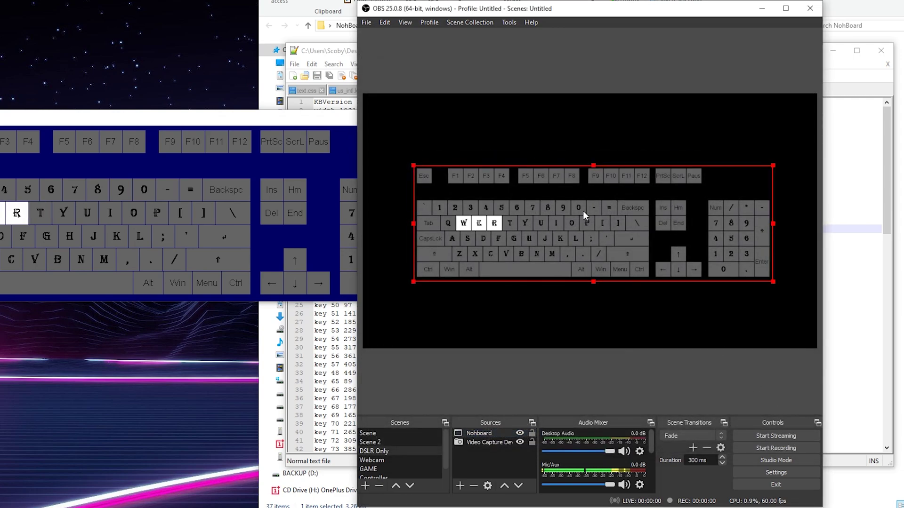
Step: Shrink the keyboard overlay, place it in the lower-left corner of the canvas and test it with the G key
left_click_drag(773, 165, 668, 200)
left_click_drag(539, 242, 481, 305)
key("g")
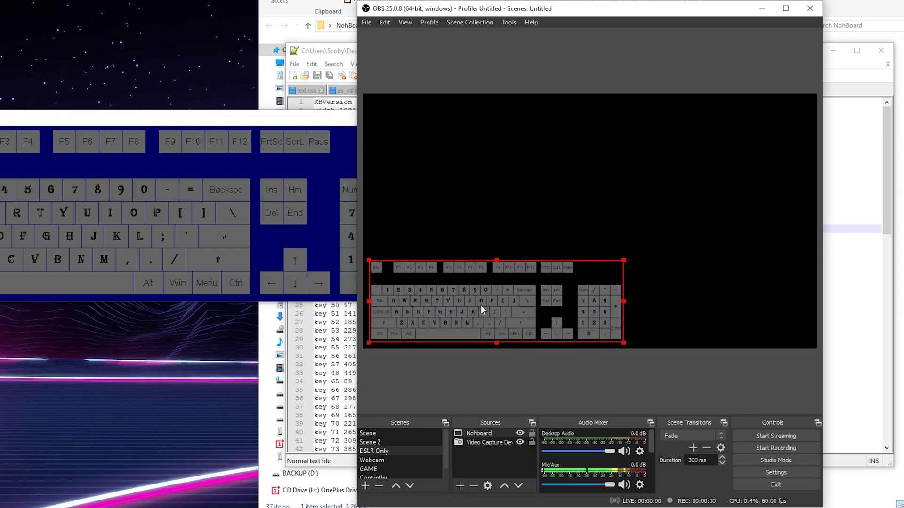